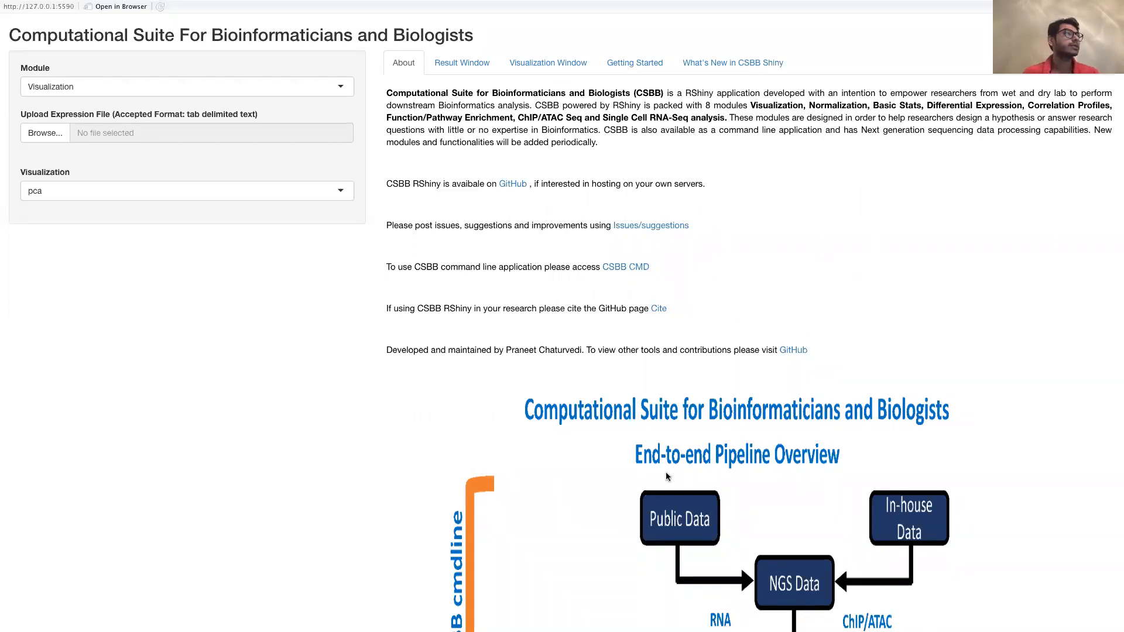
# Look through the About overview, the Getting Started module descriptions, and the empty result and visualization pages
pyautogui.scroll(-5, 666, 476)
pyautogui.scroll(5, 666, 476)
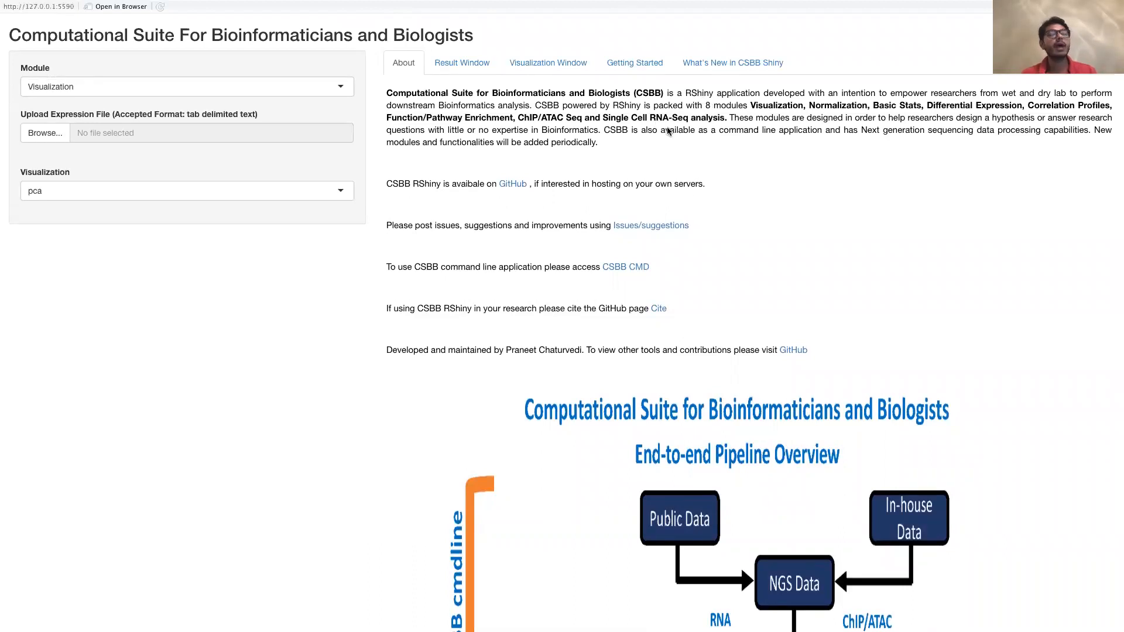
pyautogui.click(632, 65)
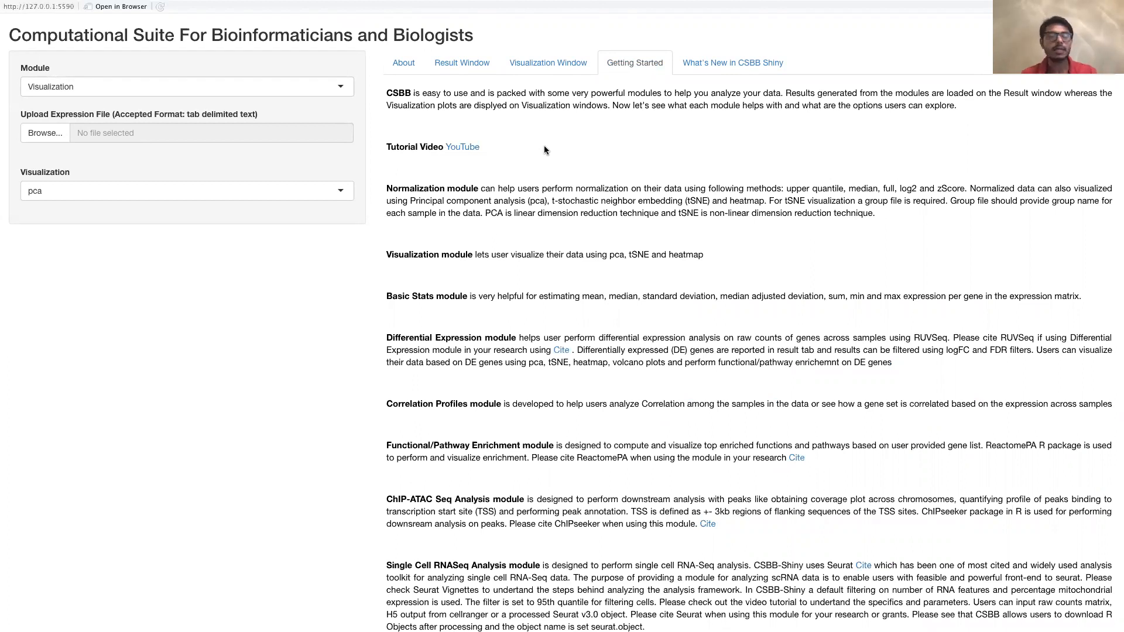
pyautogui.click(407, 65)
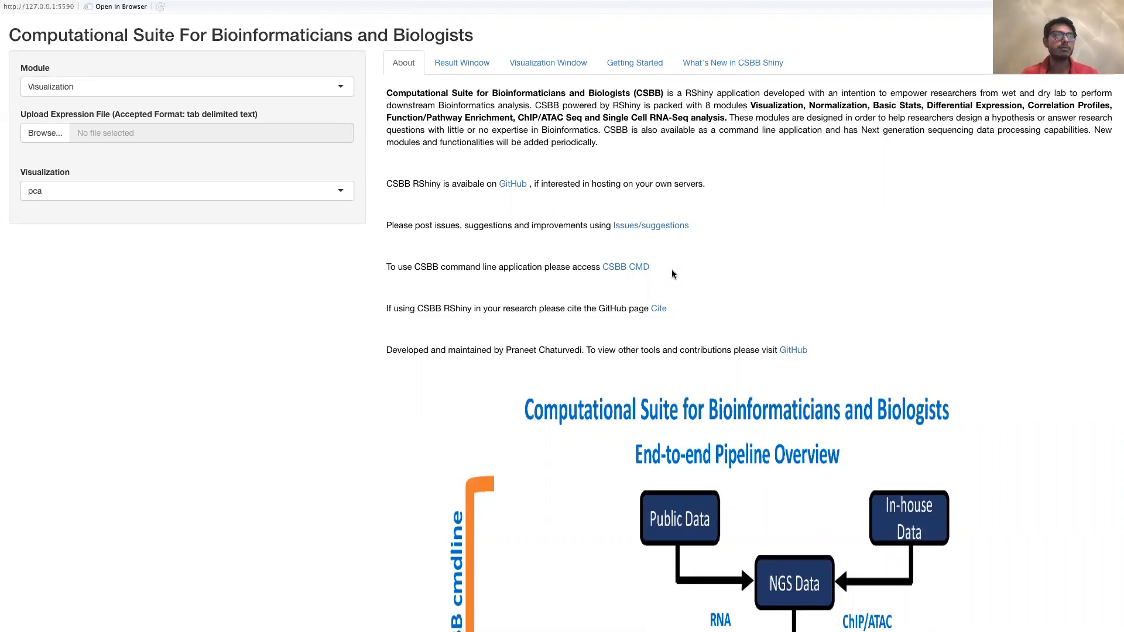
pyautogui.scroll(-3, 521, 274)
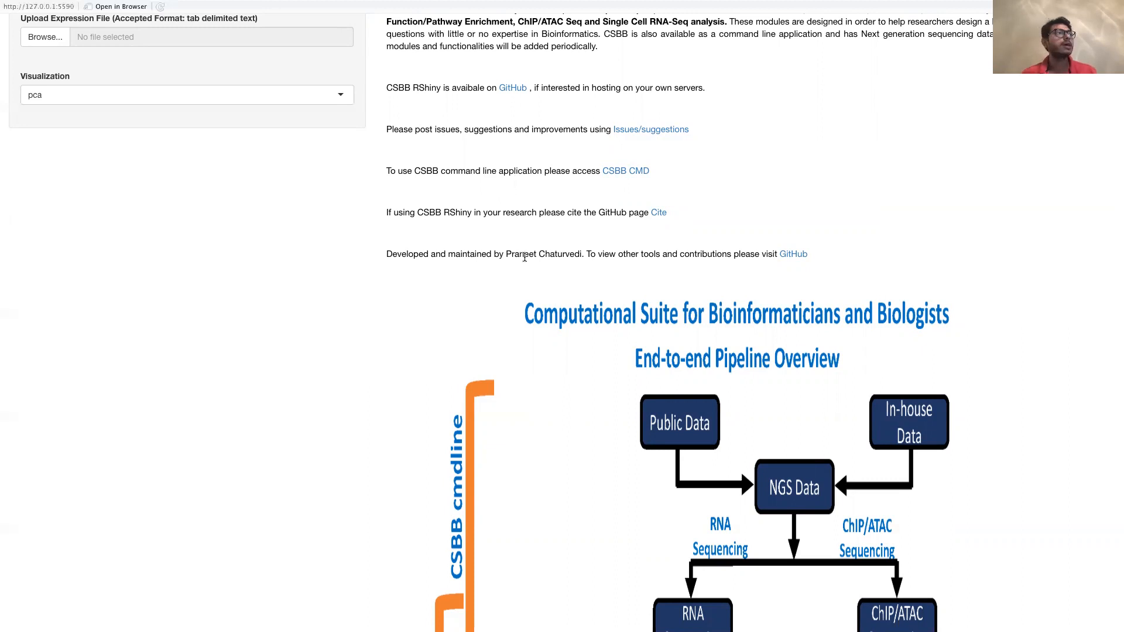
pyautogui.scroll(3, 587, 269)
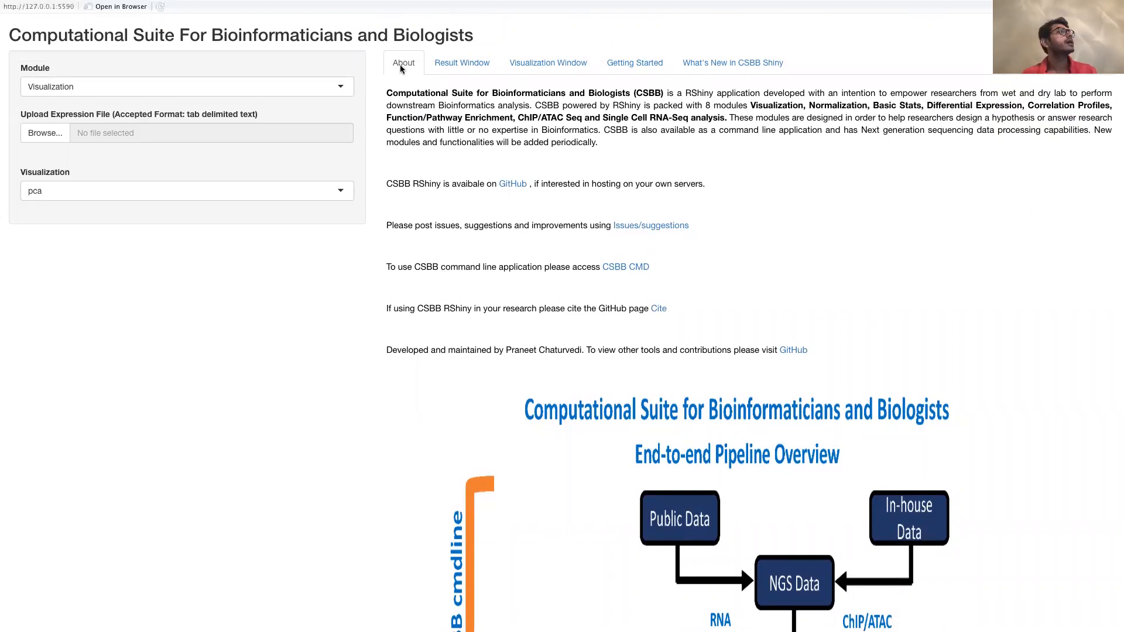
pyautogui.click(440, 68)
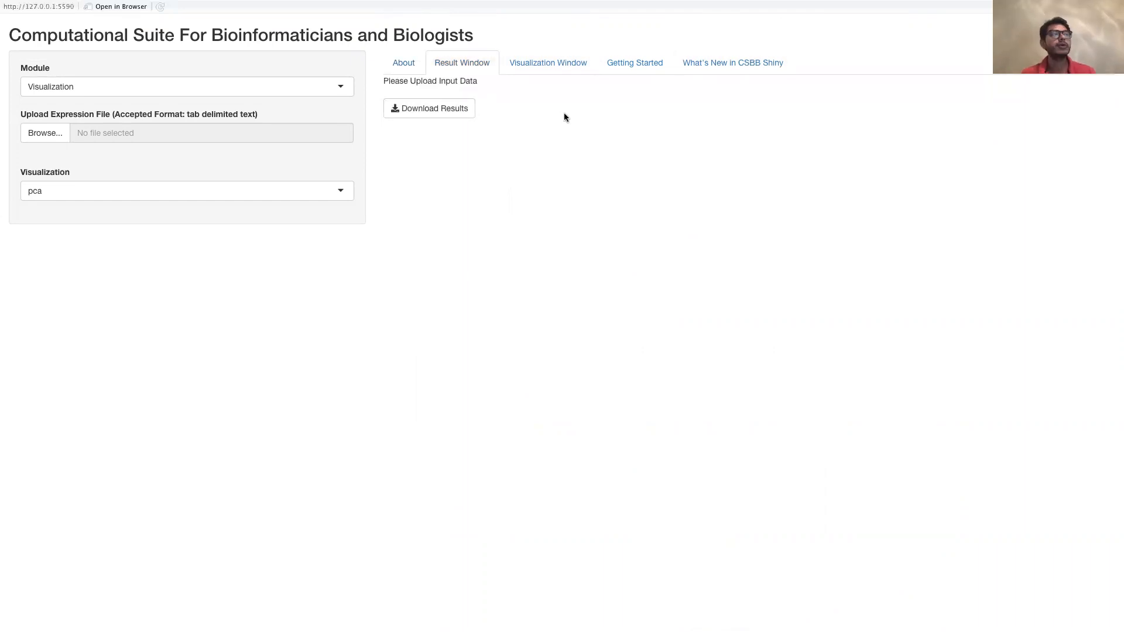
pyautogui.click(562, 65)
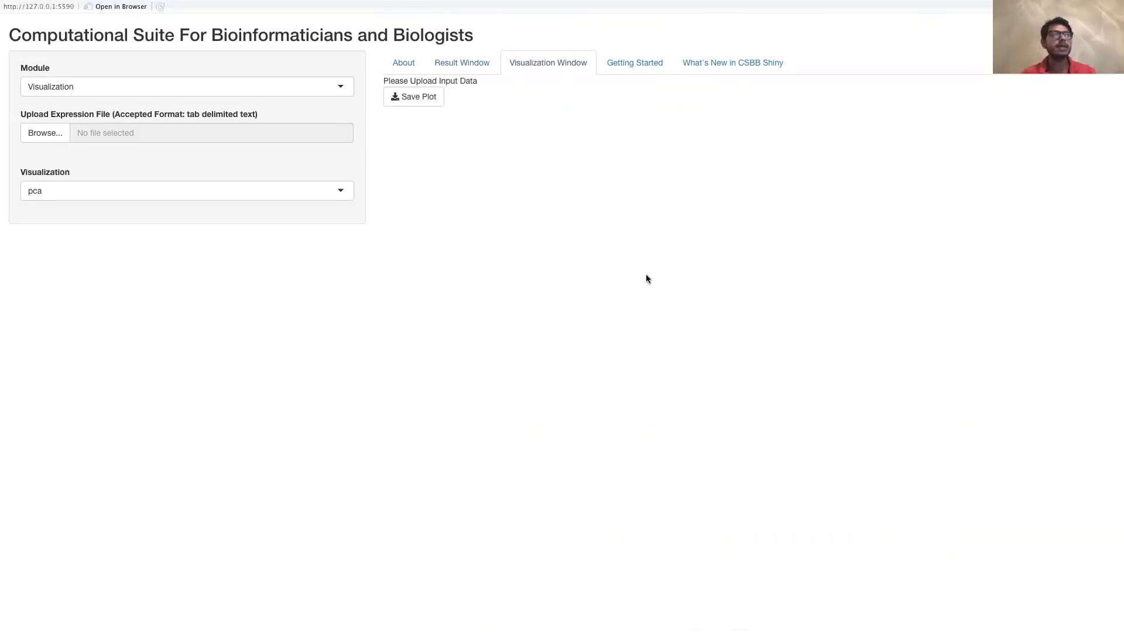
pyautogui.click(454, 64)
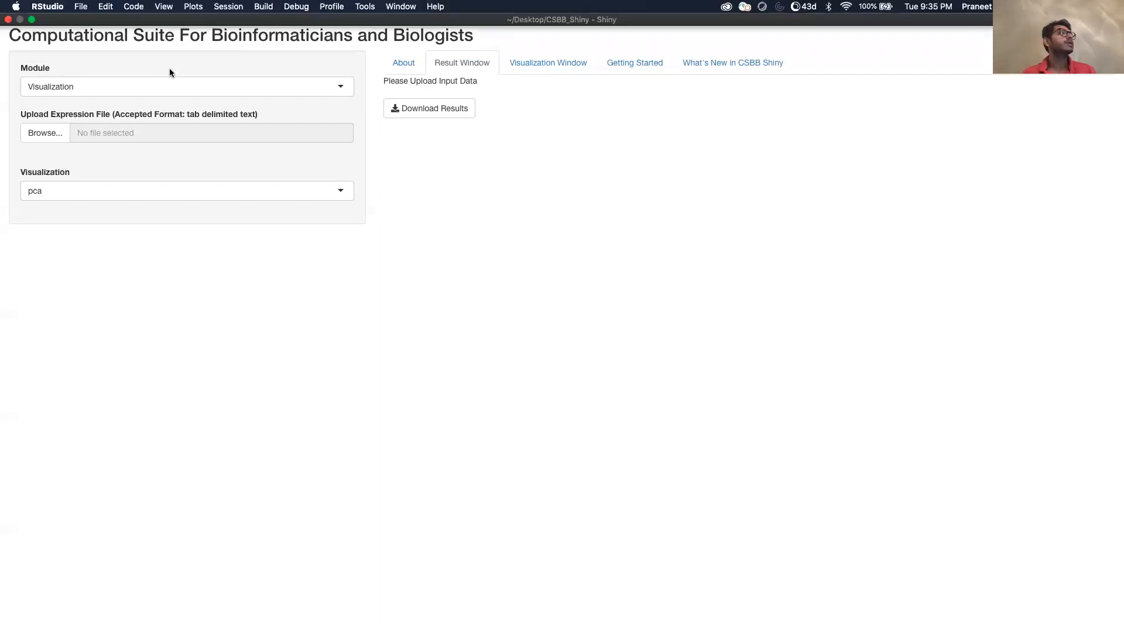
# Switch the analysis module to Single Cell RNASeq Analysis
pyautogui.click(172, 86)
pyautogui.scroll(-1, 151, 153)
pyautogui.scroll(1, 152, 154)
pyautogui.scroll(-1, 153, 154)
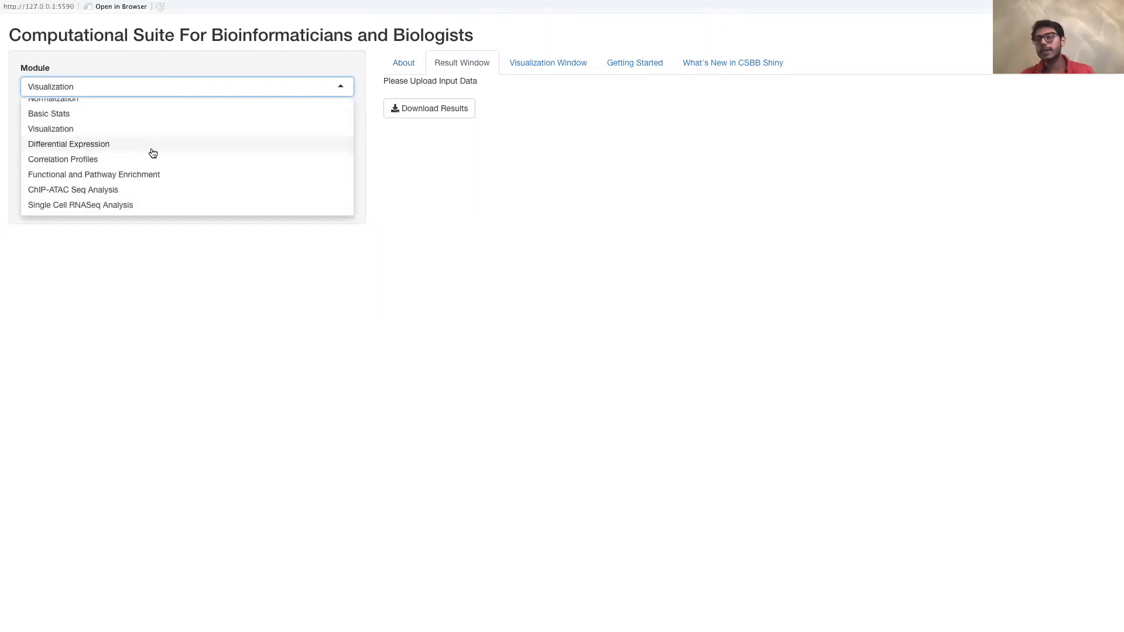
pyautogui.click(139, 205)
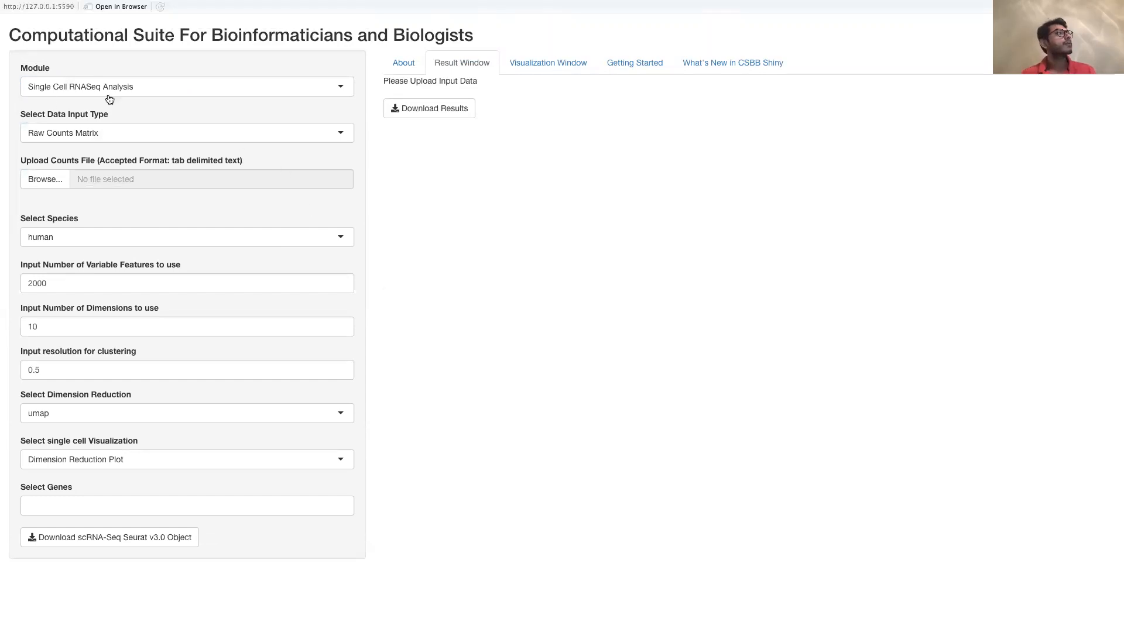
# Switch the data input type to H5 and back to Raw Counts Matrix
pyautogui.click(133, 132)
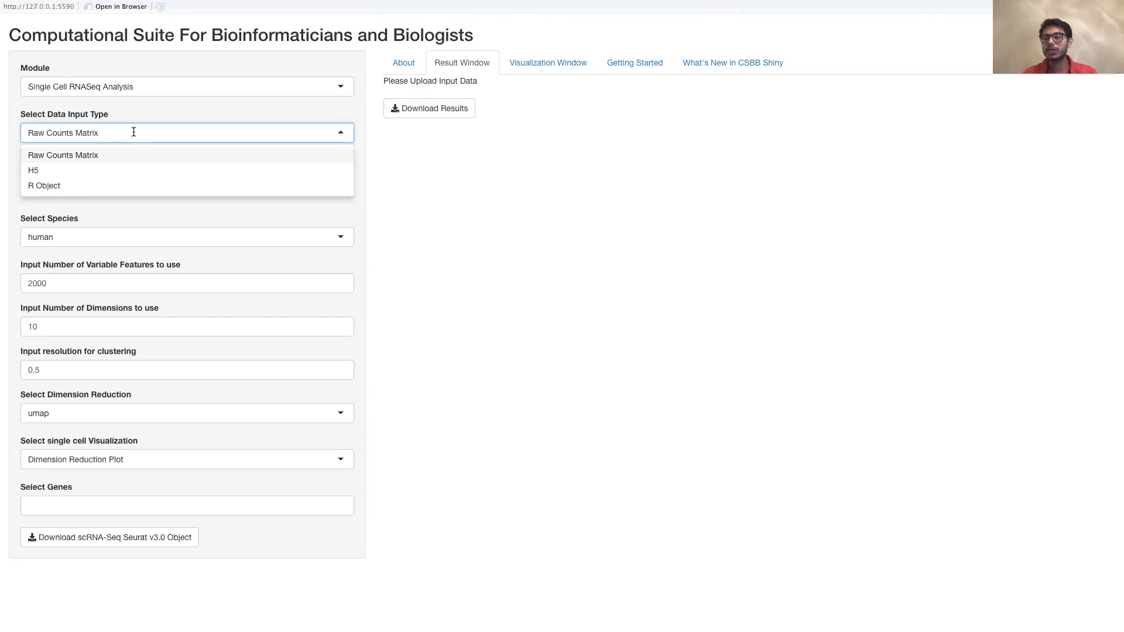
pyautogui.click(89, 172)
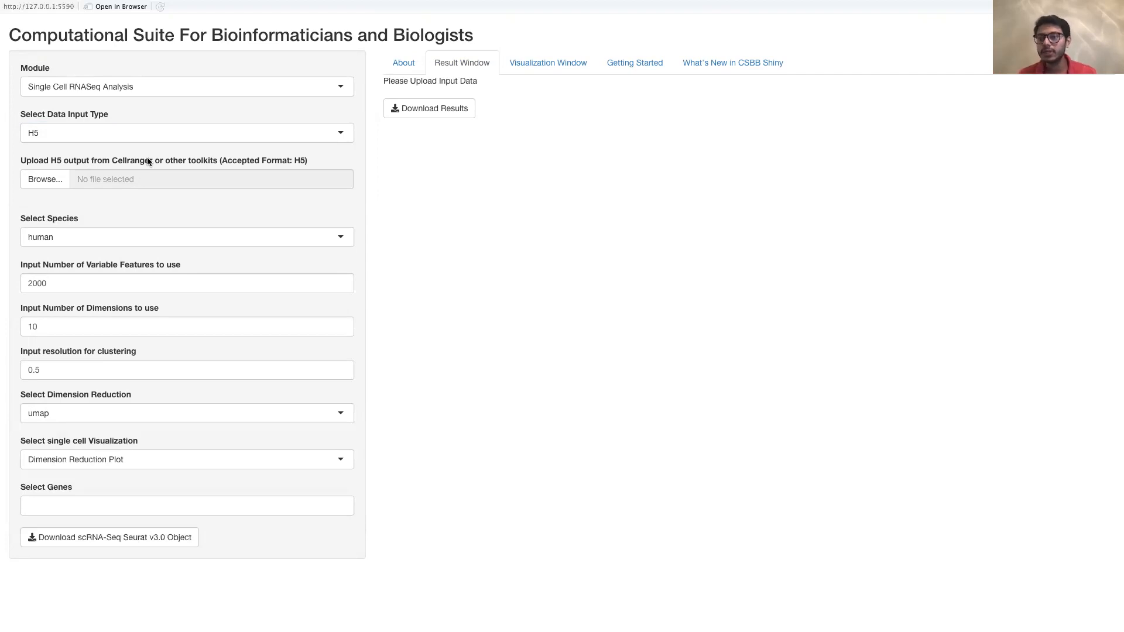
pyautogui.click(171, 135)
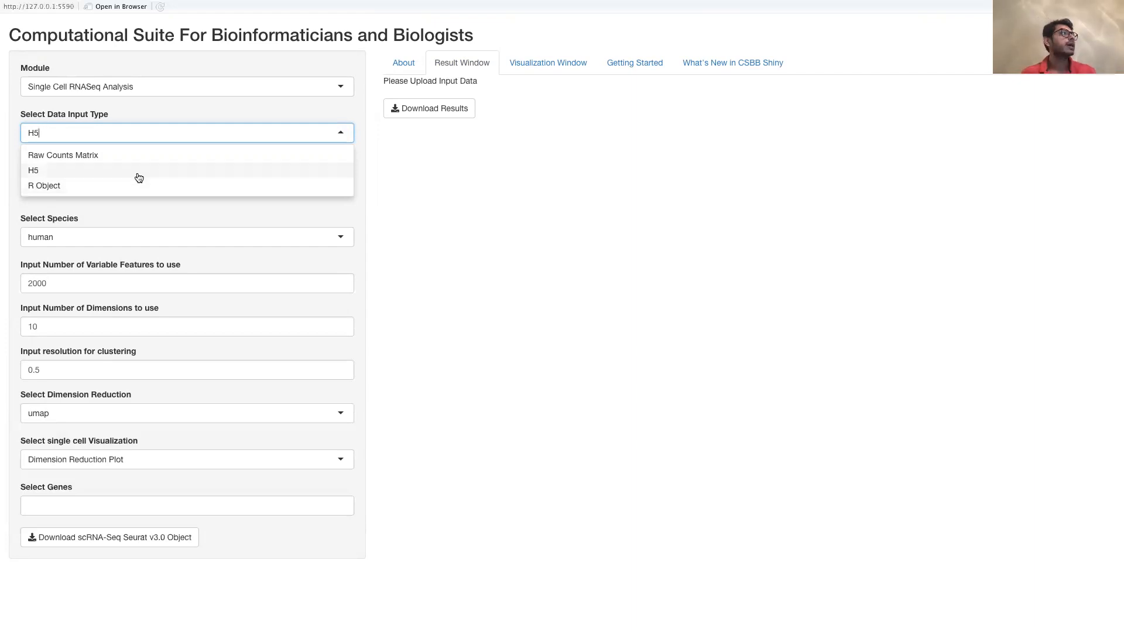
pyautogui.click(135, 156)
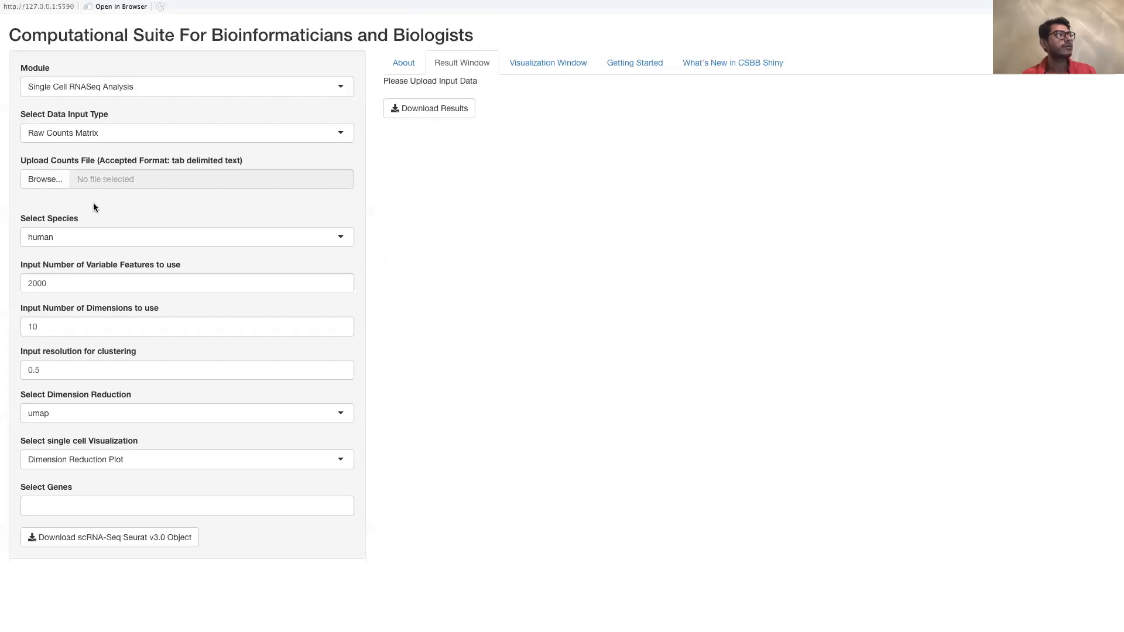
# Examine the available choices for species, dimension reduction and single cell visualization, plus the gene selection field
pyautogui.click(95, 240)
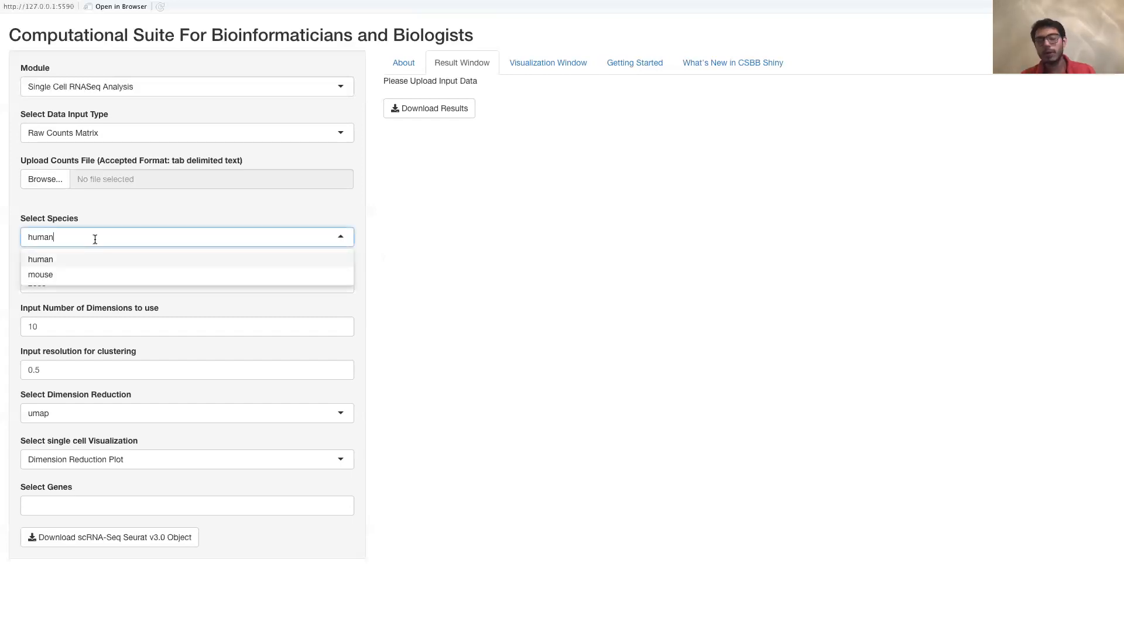
pyautogui.click(159, 218)
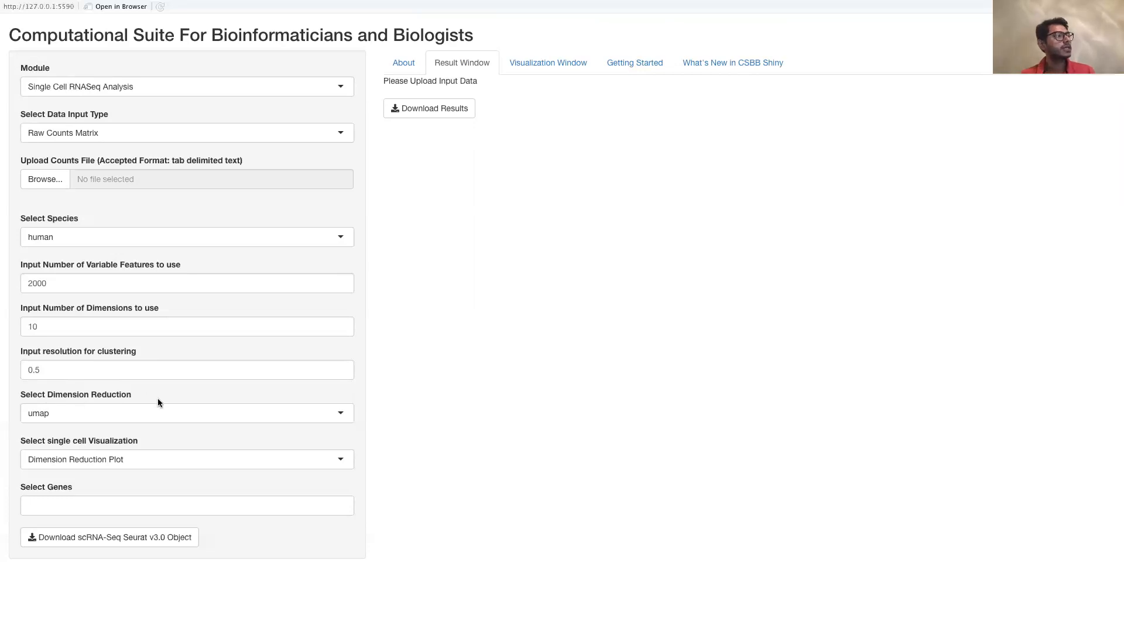
pyautogui.click(144, 415)
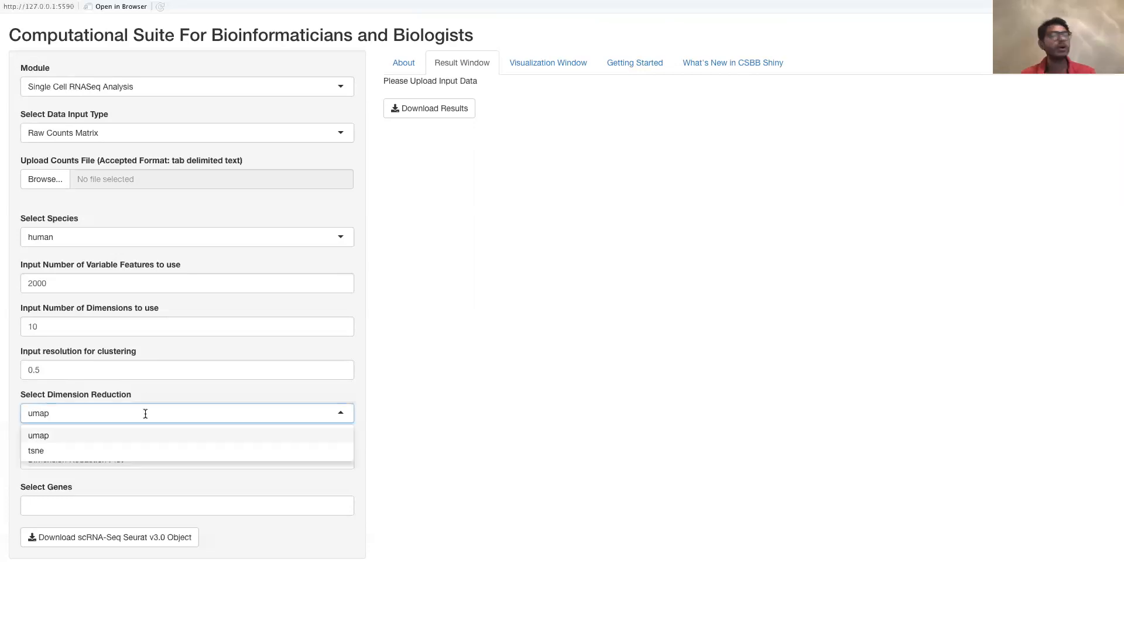
pyautogui.click(136, 438)
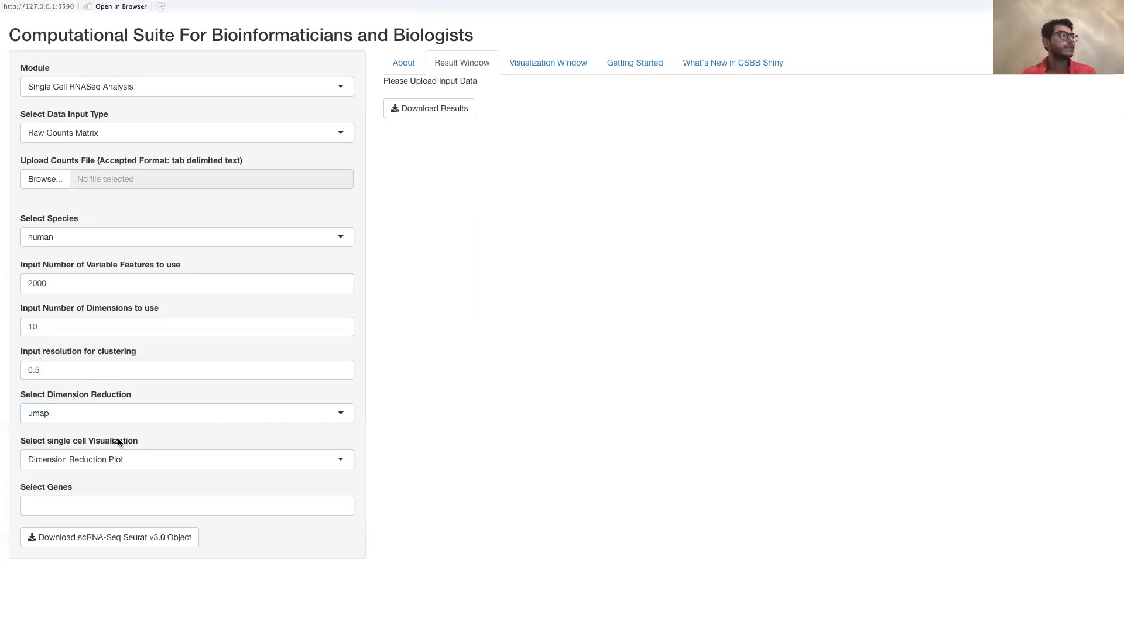
pyautogui.click(107, 459)
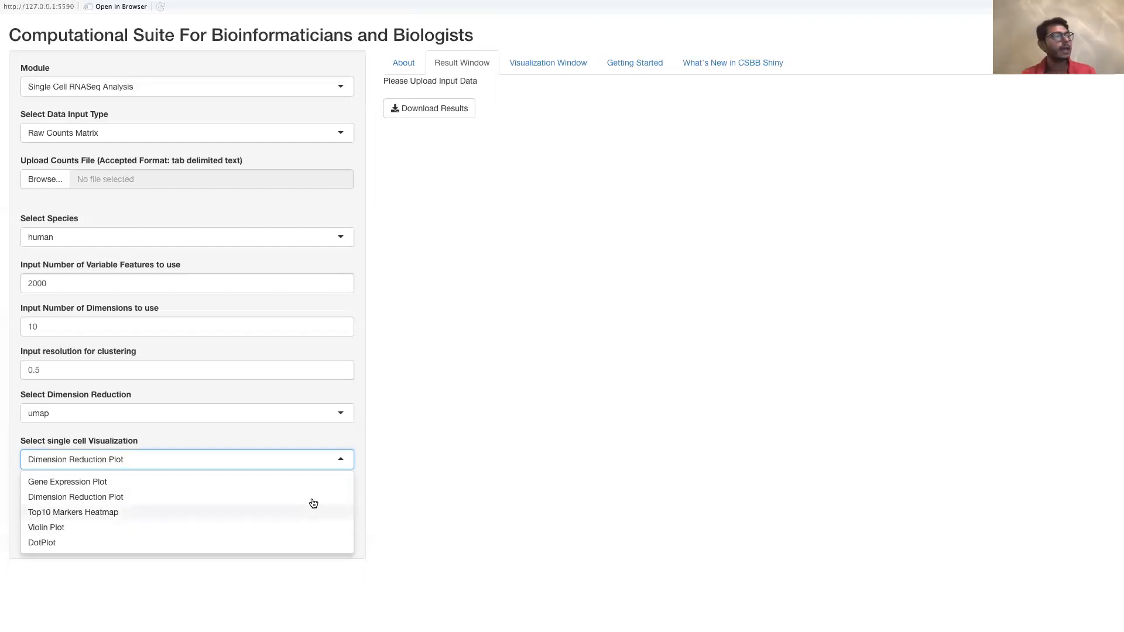
pyautogui.click(369, 487)
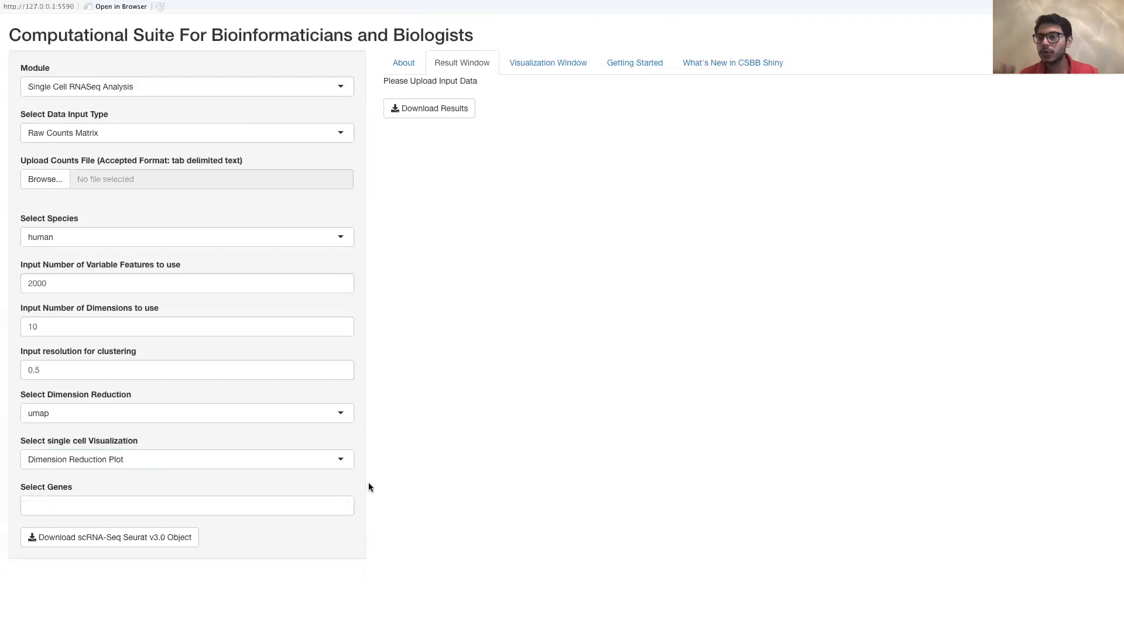
pyautogui.click(313, 502)
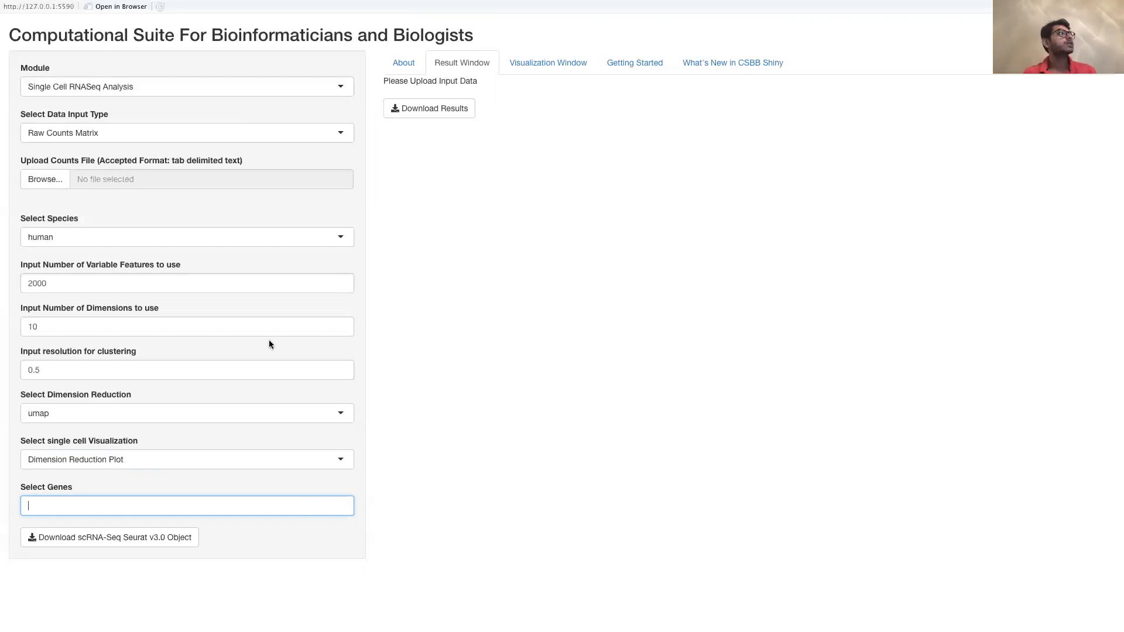
pyautogui.click(390, 196)
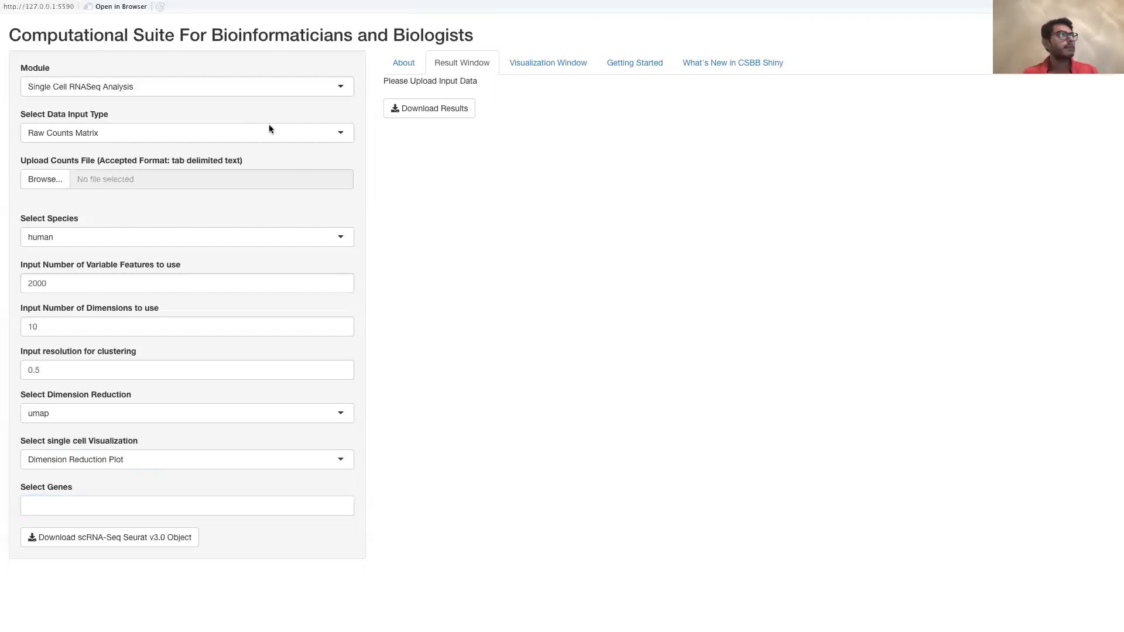
# Upload scRNA-Seq_RawCounts.txt as the counts file for the single cell analysis
pyautogui.click(58, 179)
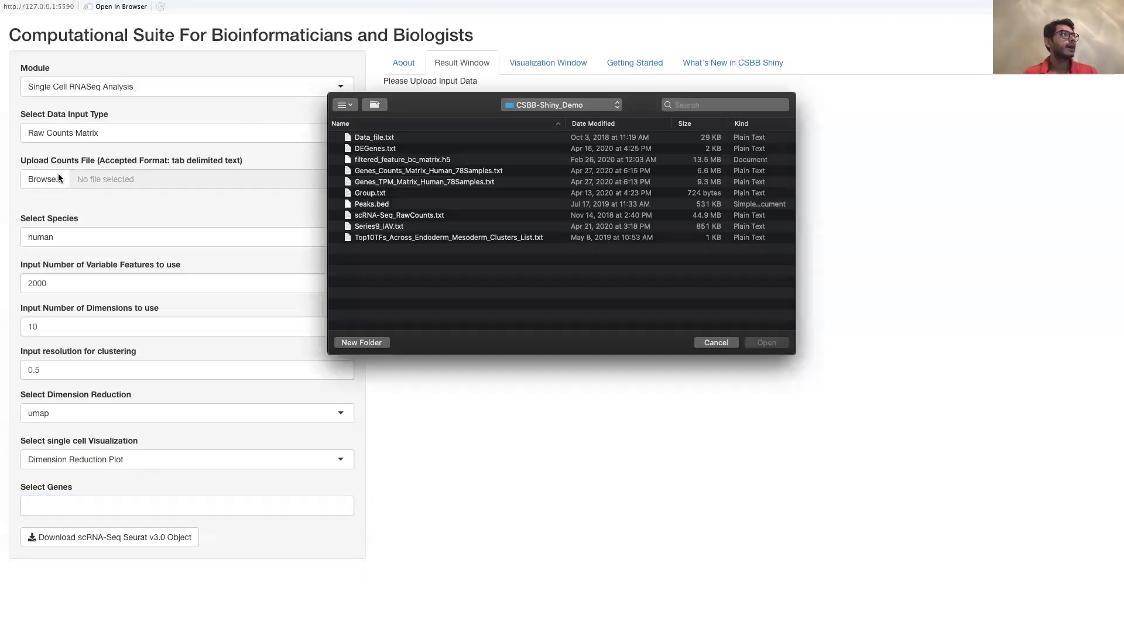
pyautogui.click(418, 214)
pyautogui.click(761, 343)
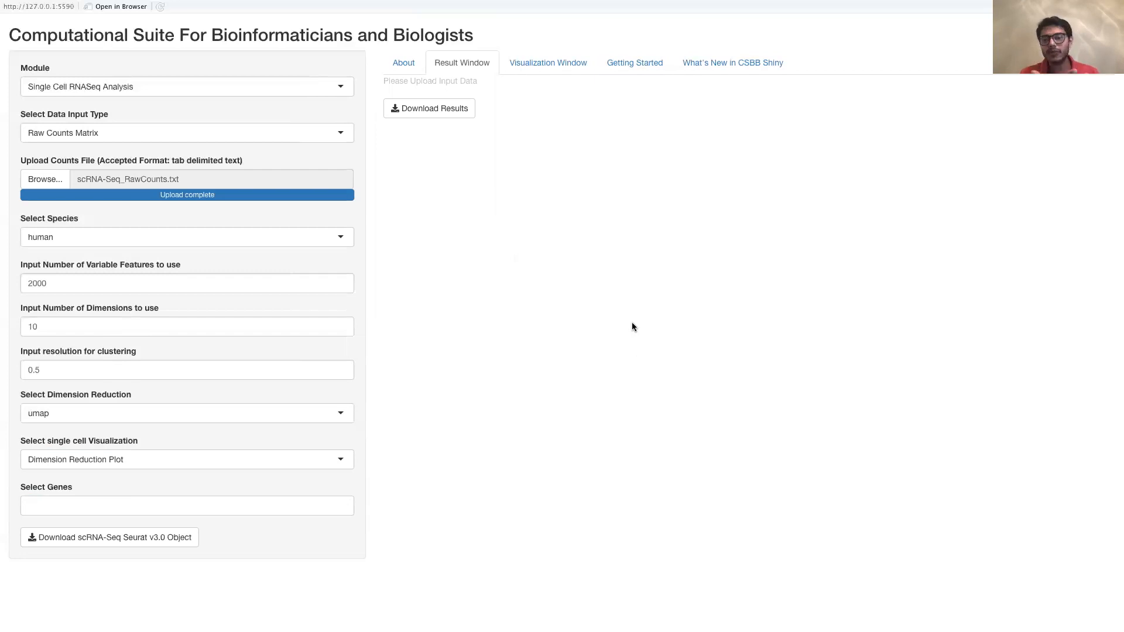
# View the UMAP dimension reduction plot of the cell clusters generated from the uploaded counts
pyautogui.click(552, 63)
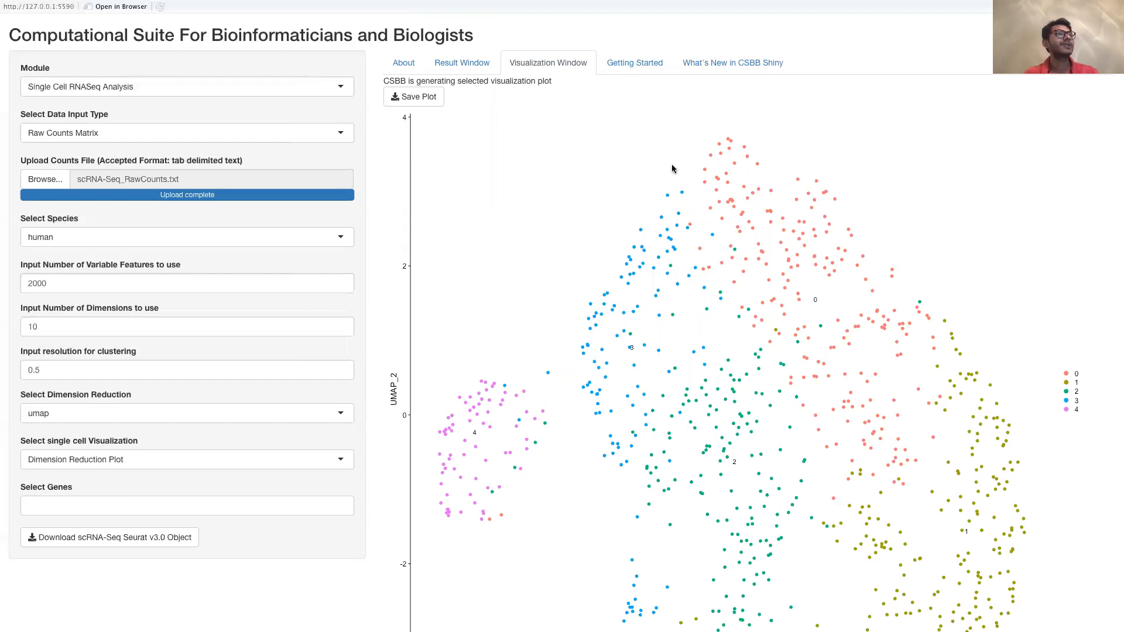
pyautogui.scroll(-2, 597, 219)
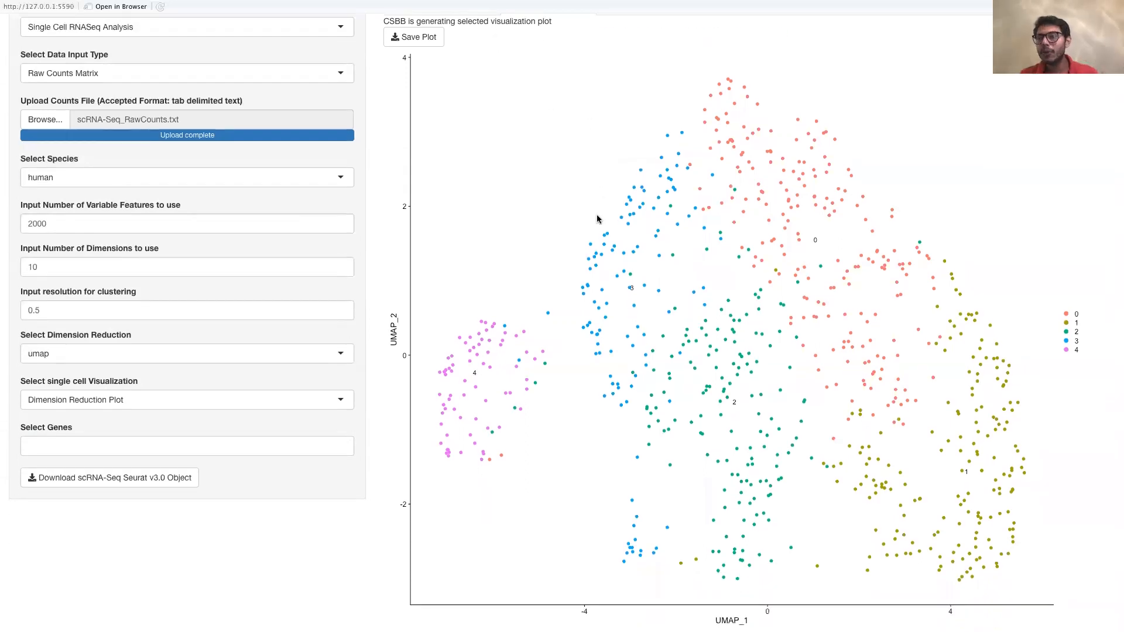
pyautogui.scroll(2, 597, 219)
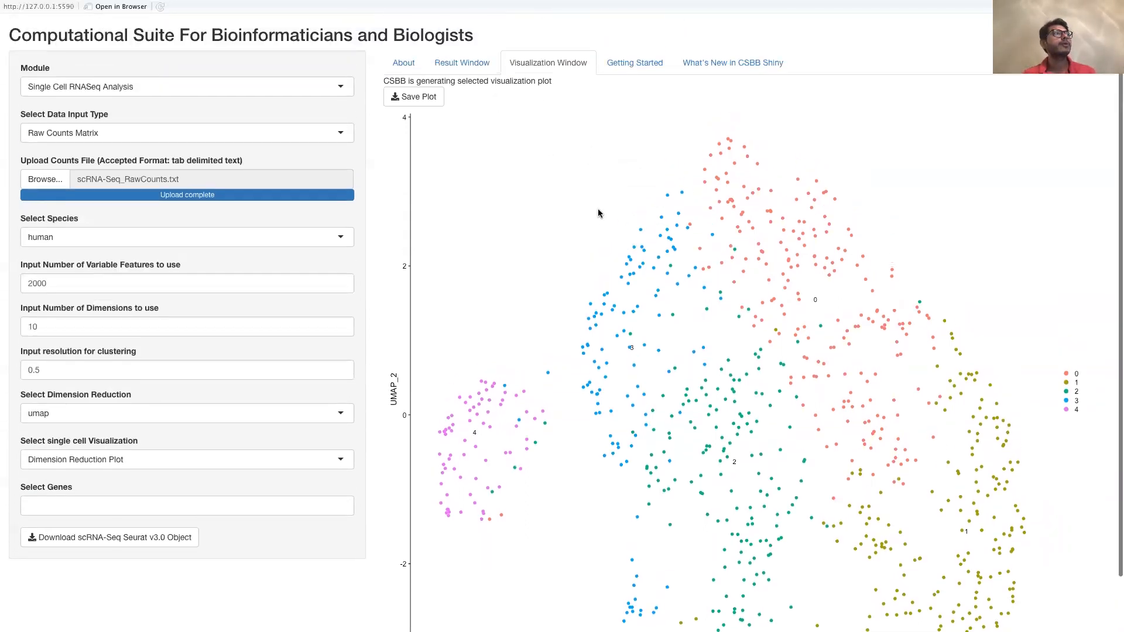
# Show 50 entries per page in the cluster marker results table and look through the listed genes
pyautogui.click(475, 69)
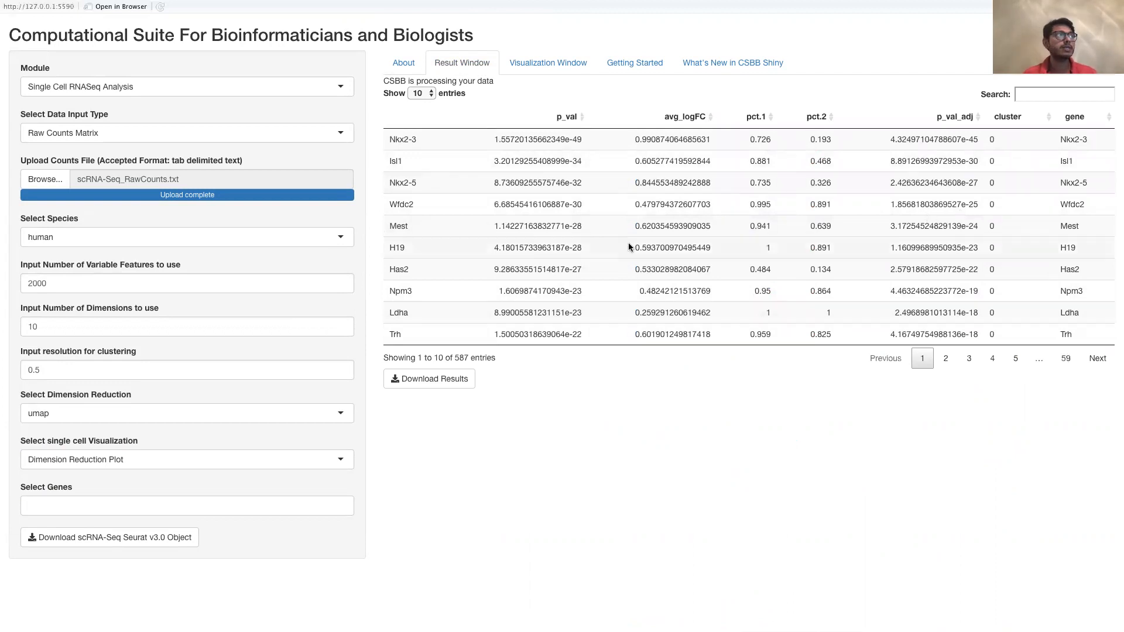
pyautogui.click(421, 91)
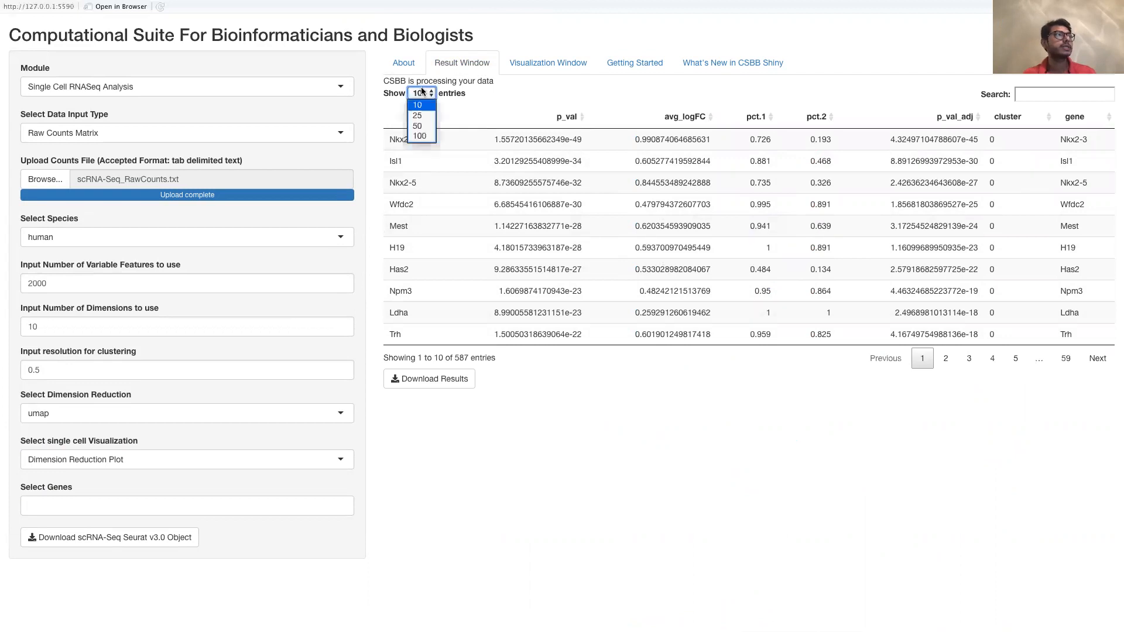
pyautogui.click(423, 118)
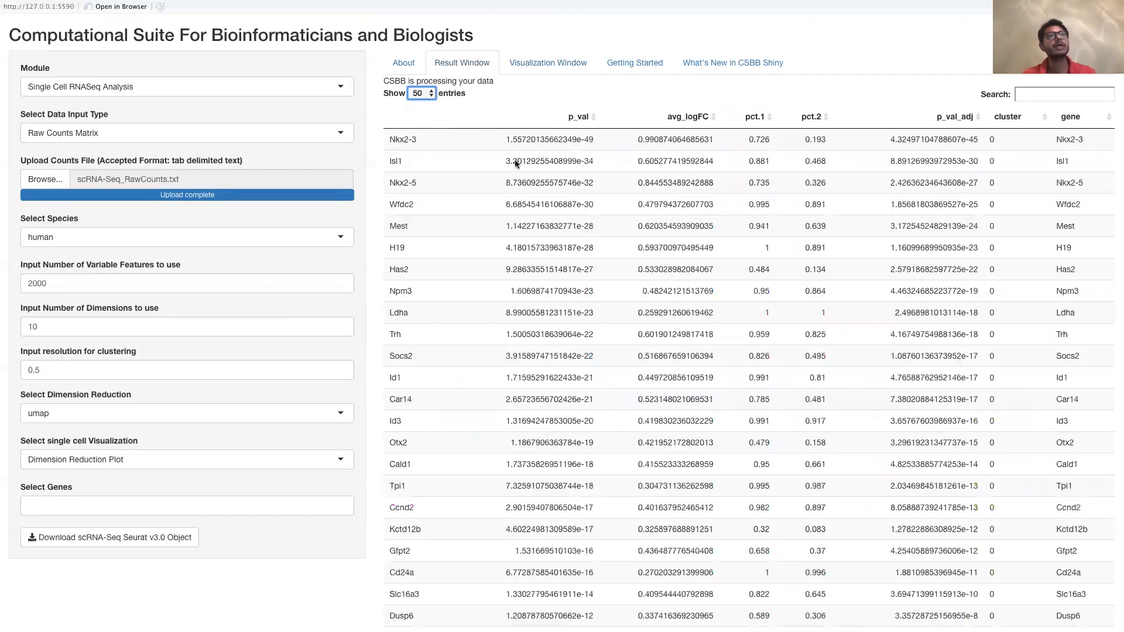
pyautogui.scroll(-2, 728, 287)
pyautogui.scroll(-8, 728, 287)
pyautogui.scroll(10, 728, 286)
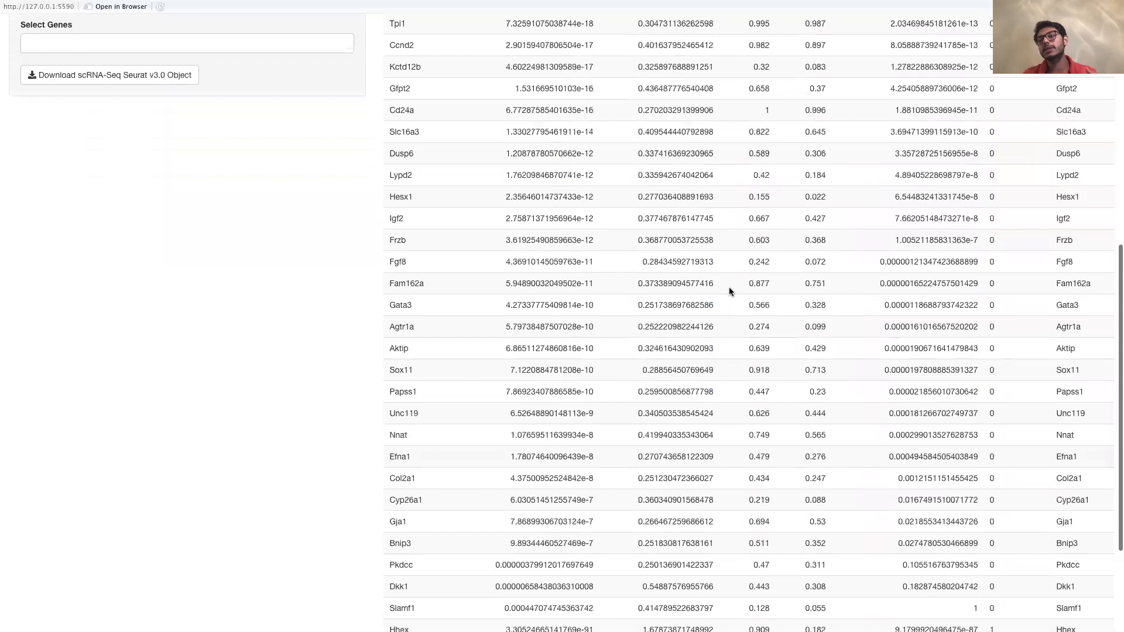
pyautogui.scroll(1, 730, 291)
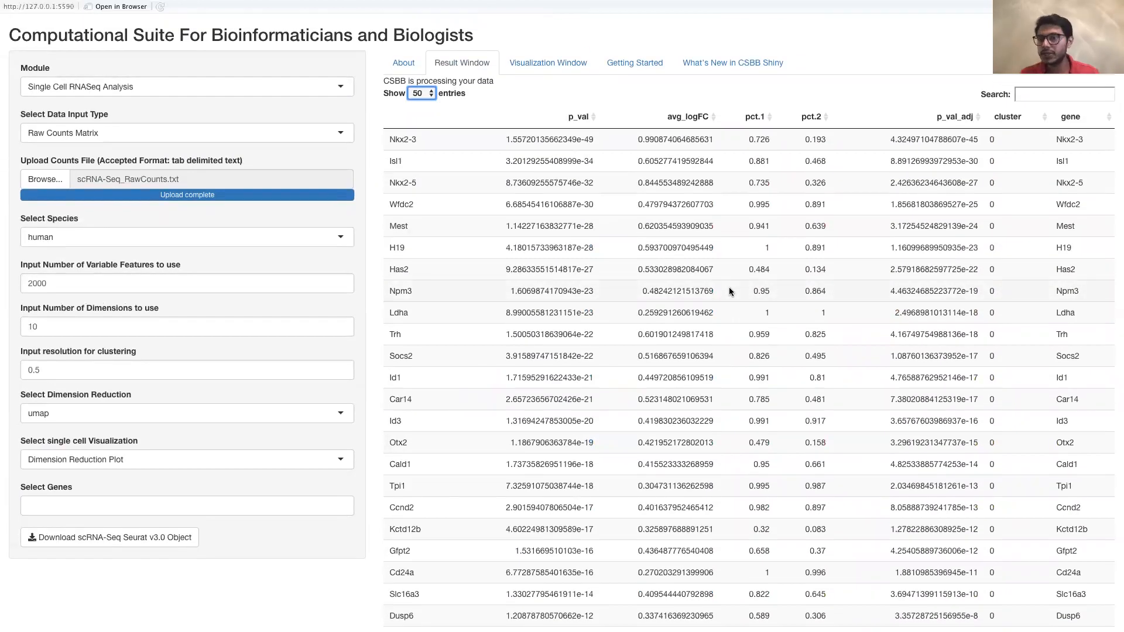
# Search the marker results table for the gene Hhex and clear the search
pyautogui.click(1033, 95)
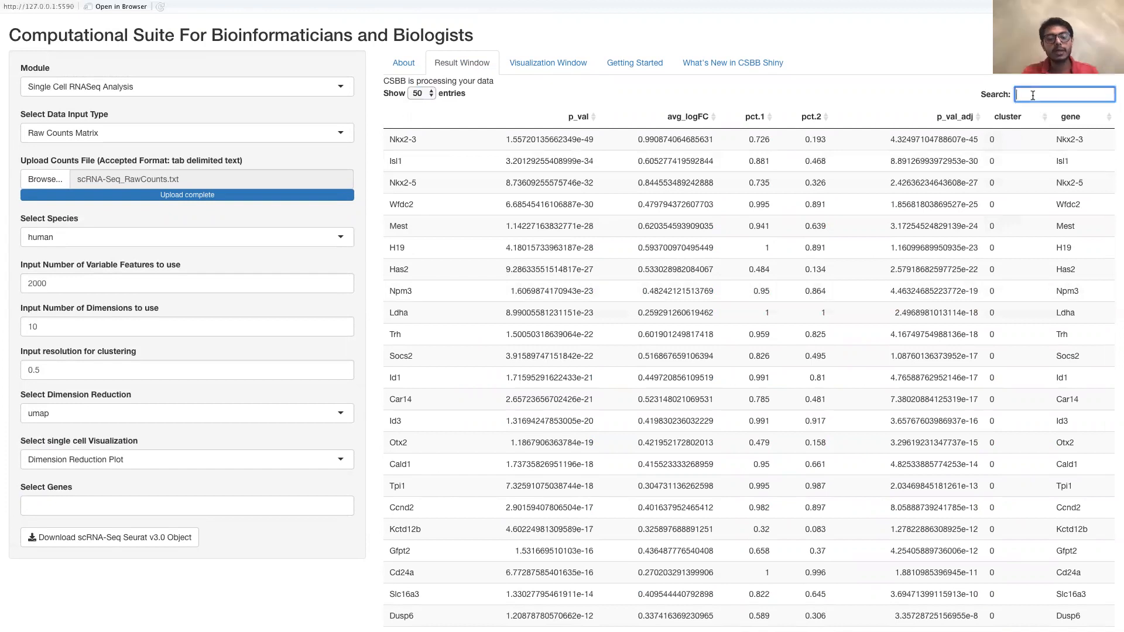
pyautogui.write('Hhex')
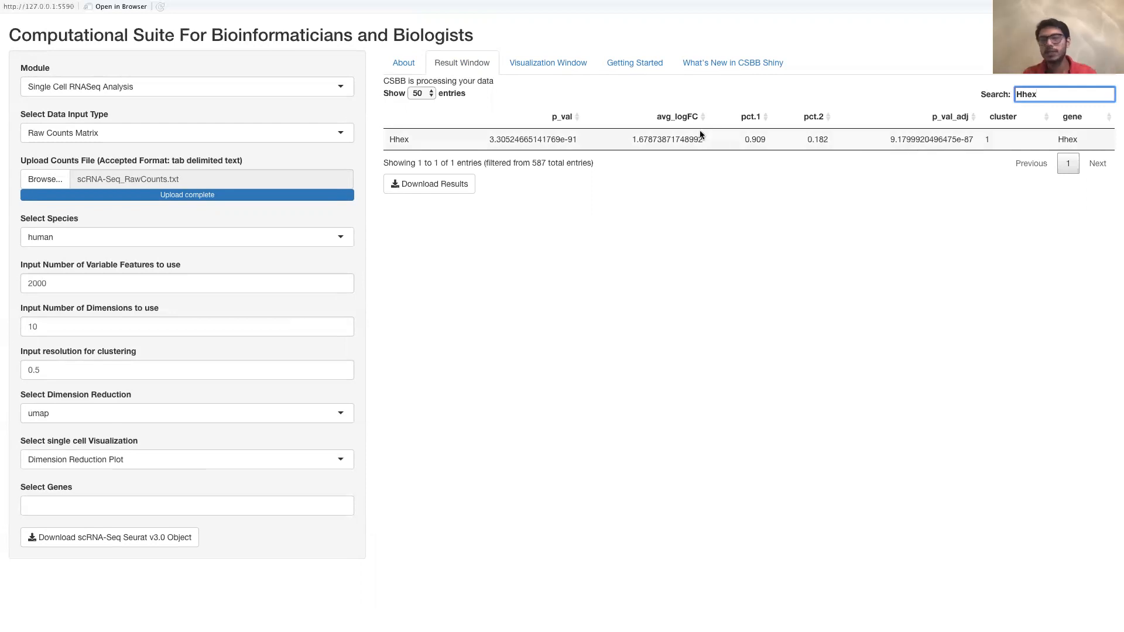
pyautogui.press('BackSpace')
pyautogui.press('BackSpace')
pyautogui.press('BackSpace')
pyautogui.press('BackSpace')
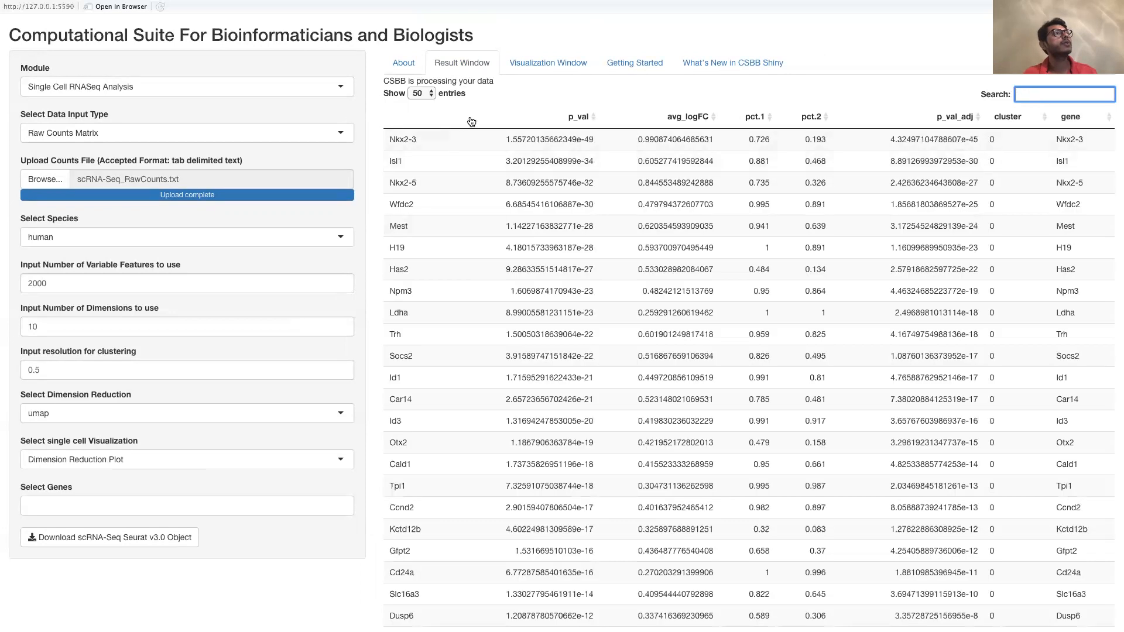
# Look through the marker genes in the results table and set it to show 10 entries per page
pyautogui.scroll(-10, 474, 121)
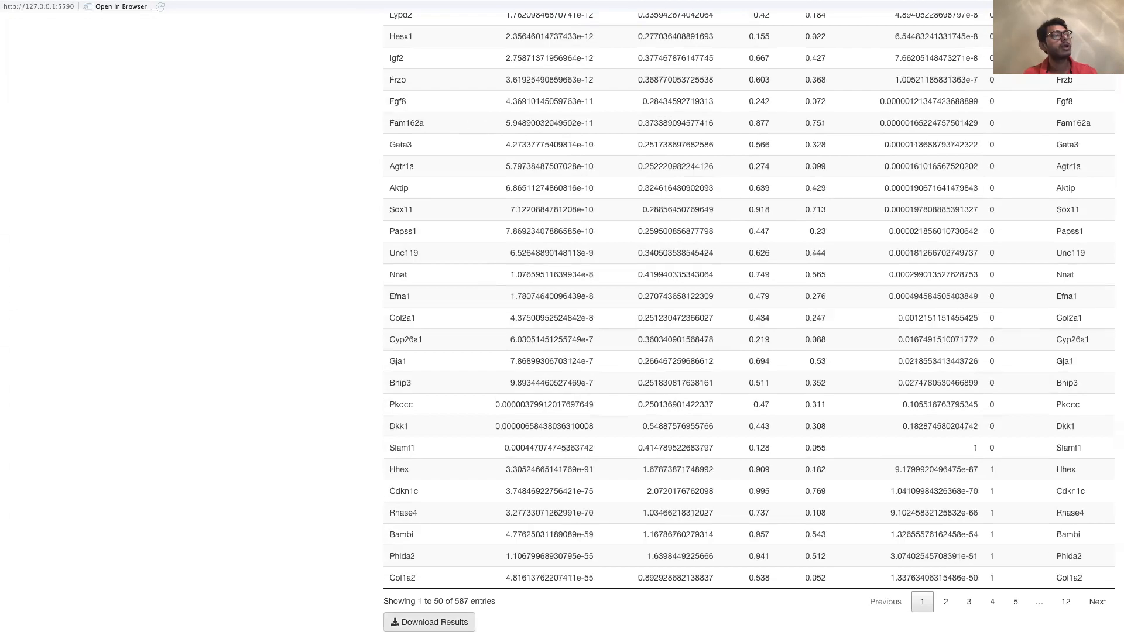
pyautogui.scroll(10, 448, 142)
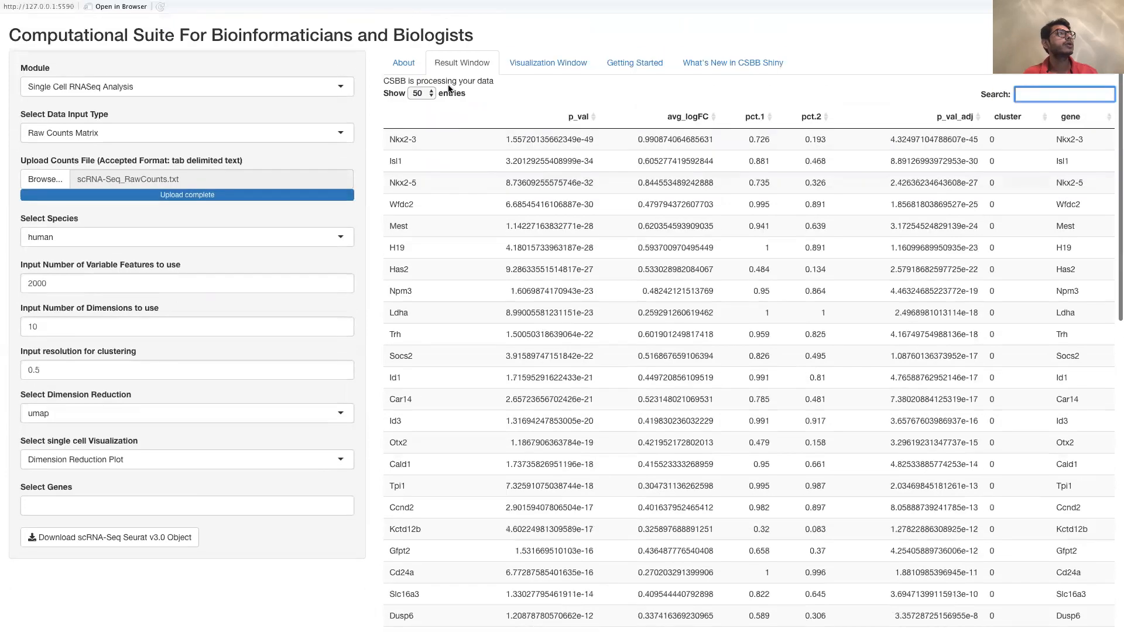
pyautogui.click(431, 94)
pyautogui.click(419, 104)
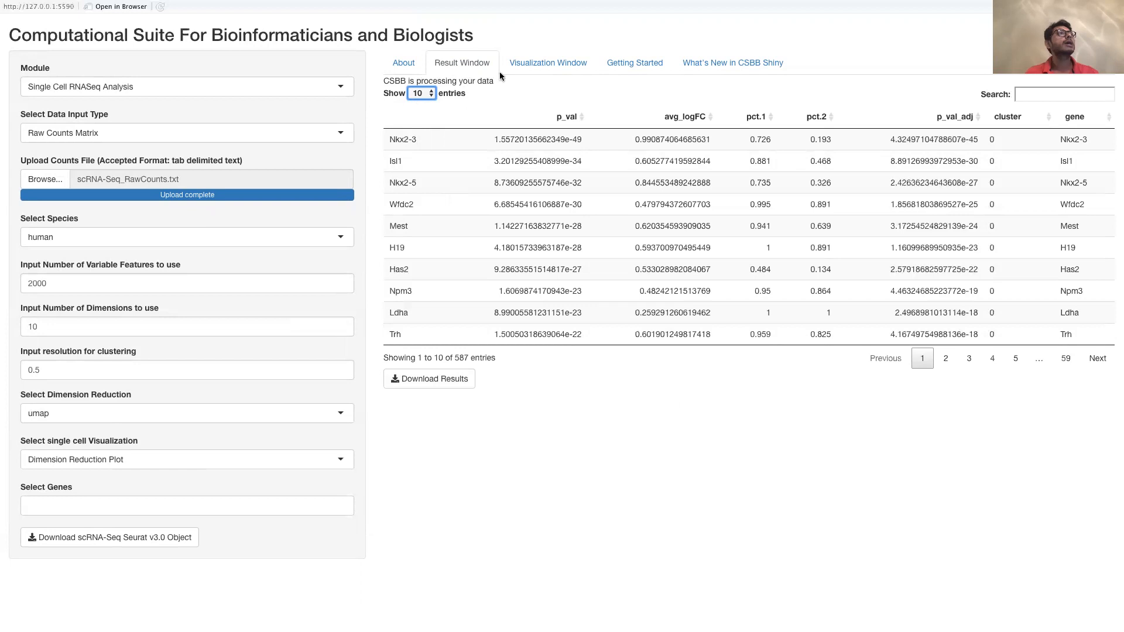
# Return to the UMAP dimension reduction plot and examine how the cell clusters are laid out
pyautogui.click(542, 62)
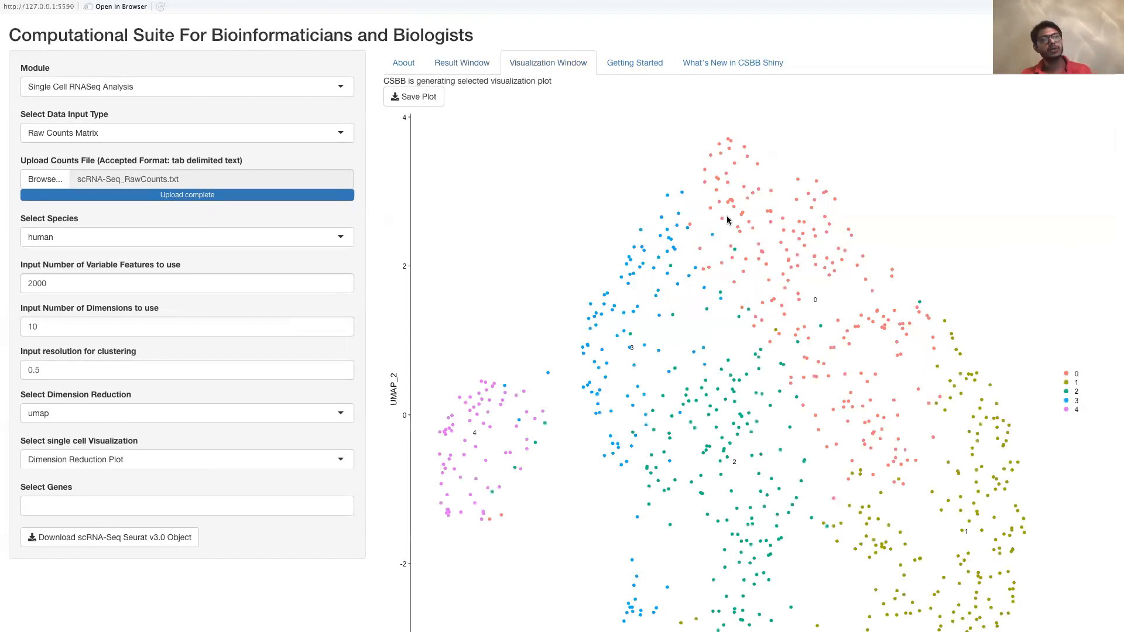
pyautogui.scroll(-1, 727, 219)
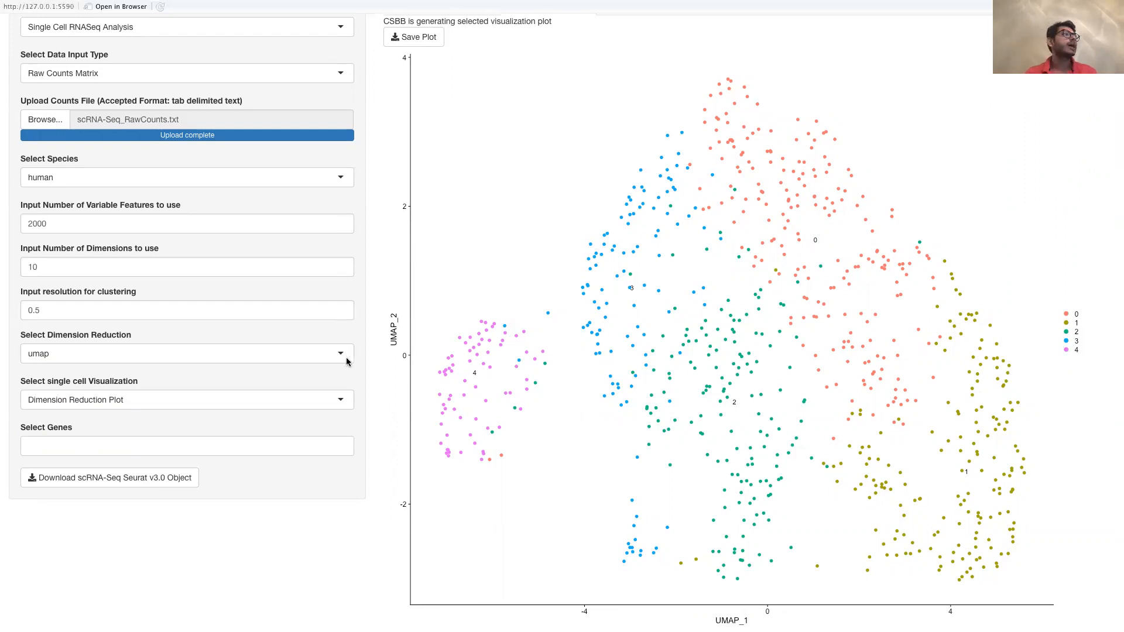
pyautogui.scroll(2, 348, 365)
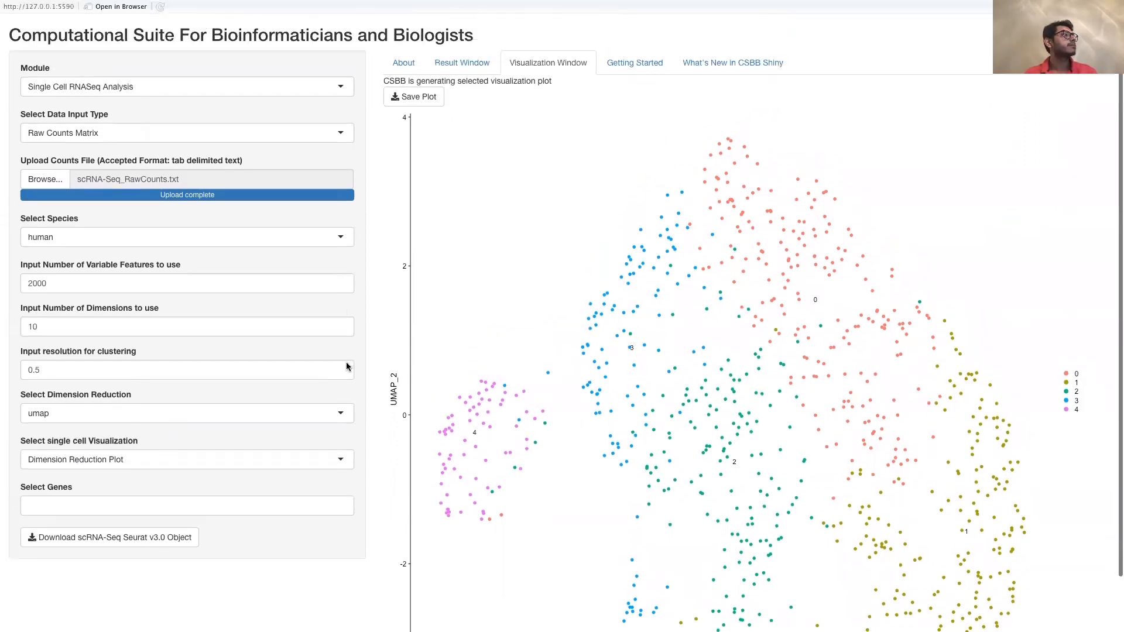
# Change the single cell visualization to Gene Expression Plot for the genes Adamts5, Olfr979, Ndufs1, Cd109, Fchsd1 and Orm3
pyautogui.click(315, 459)
pyautogui.click(292, 483)
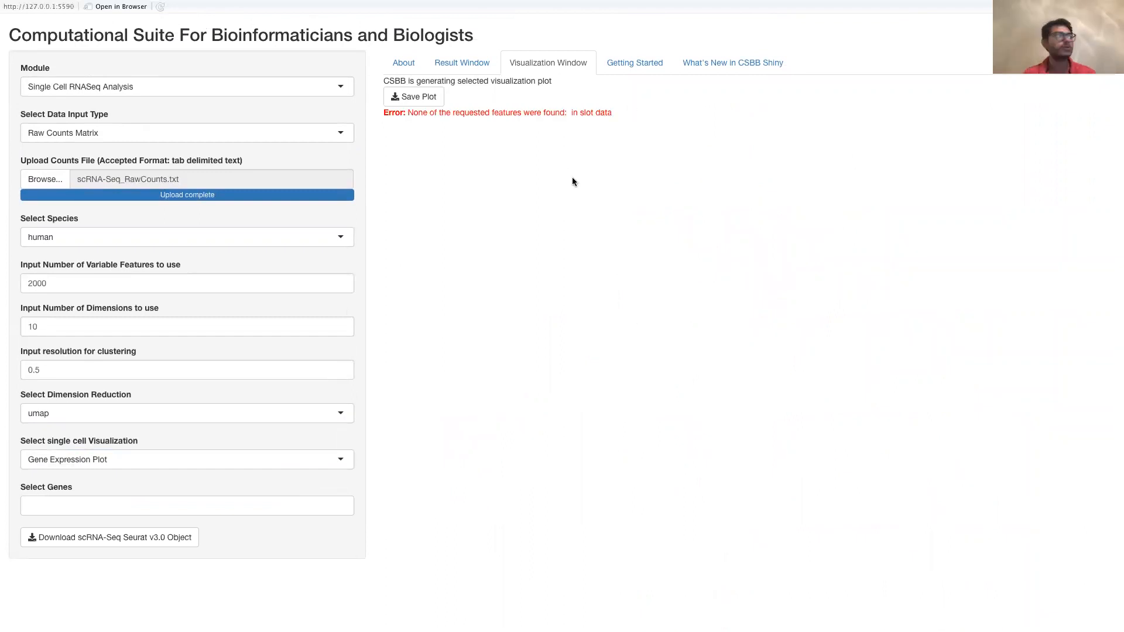
pyautogui.click(266, 509)
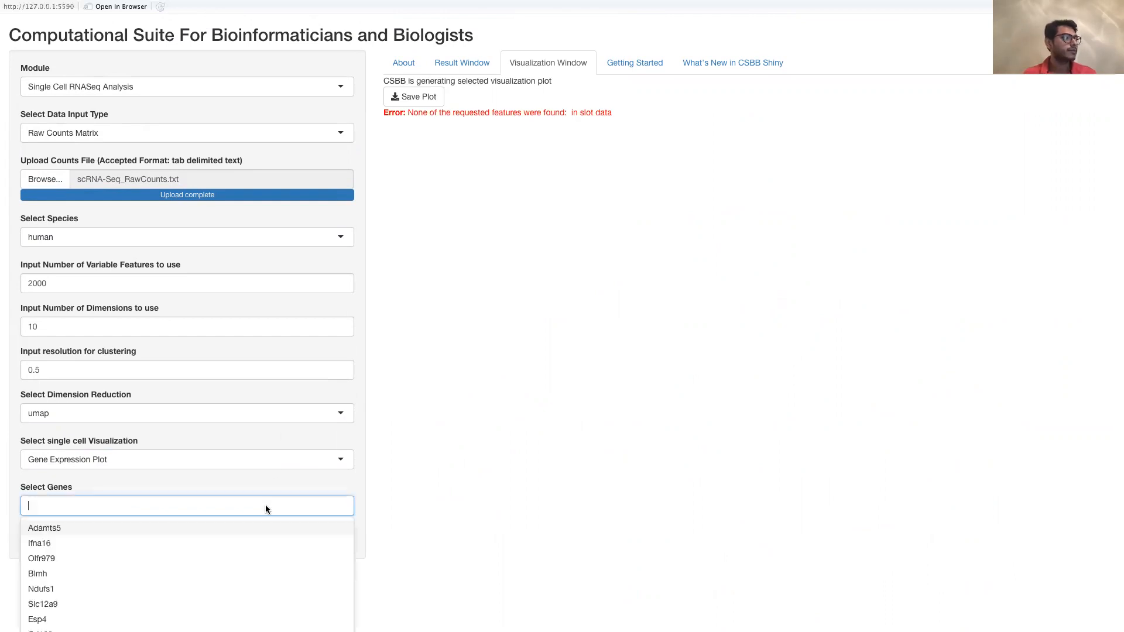
pyautogui.click(209, 522)
pyautogui.click(183, 541)
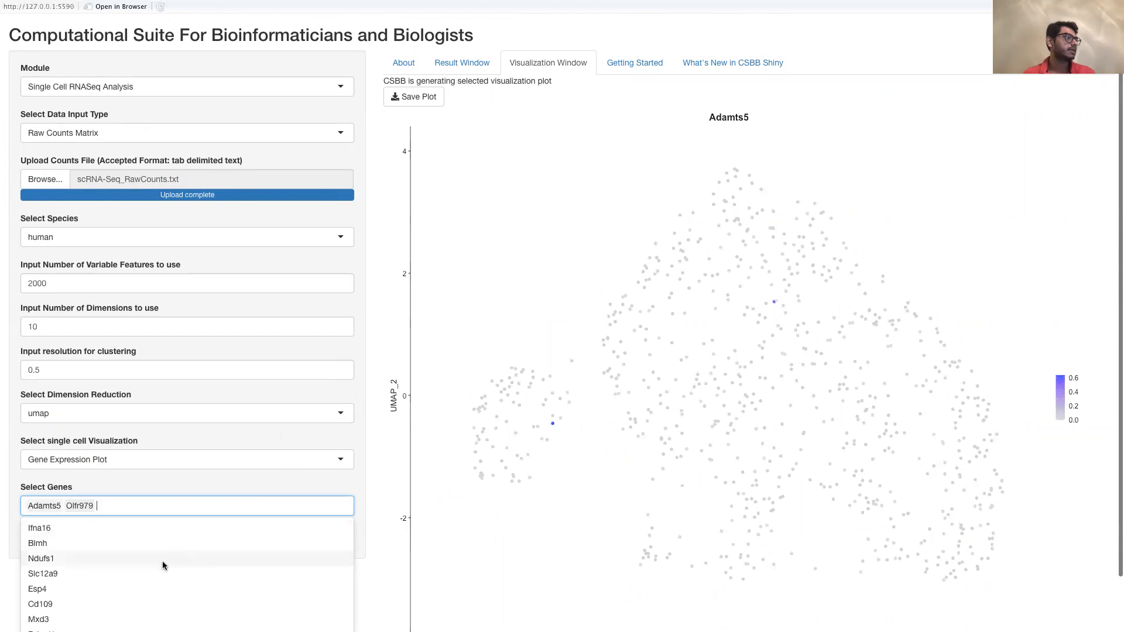
pyautogui.click(163, 561)
pyautogui.click(152, 588)
pyautogui.click(148, 604)
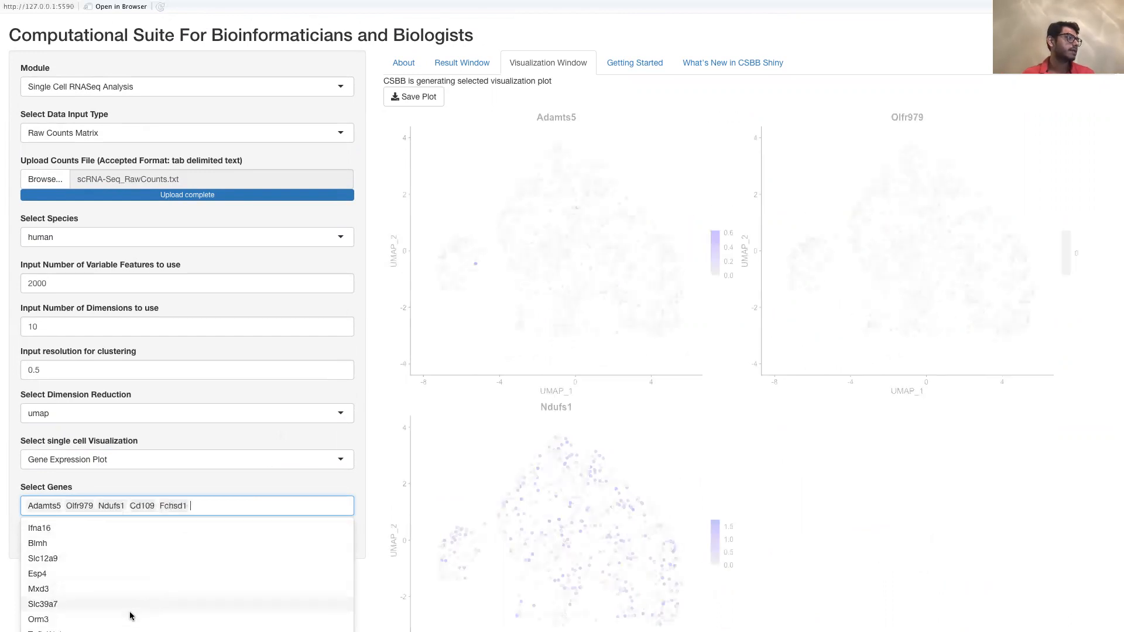
pyautogui.click(130, 616)
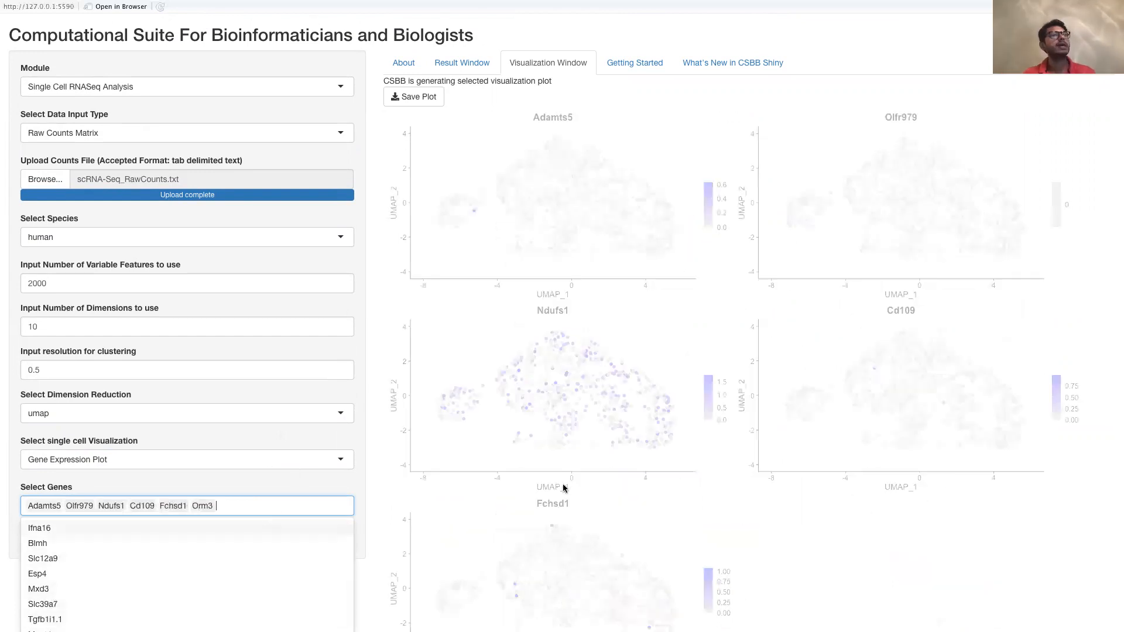
# Examine the expression plots of the selected genes and add Foxa1 to the gene selection
pyautogui.scroll(-1, 565, 492)
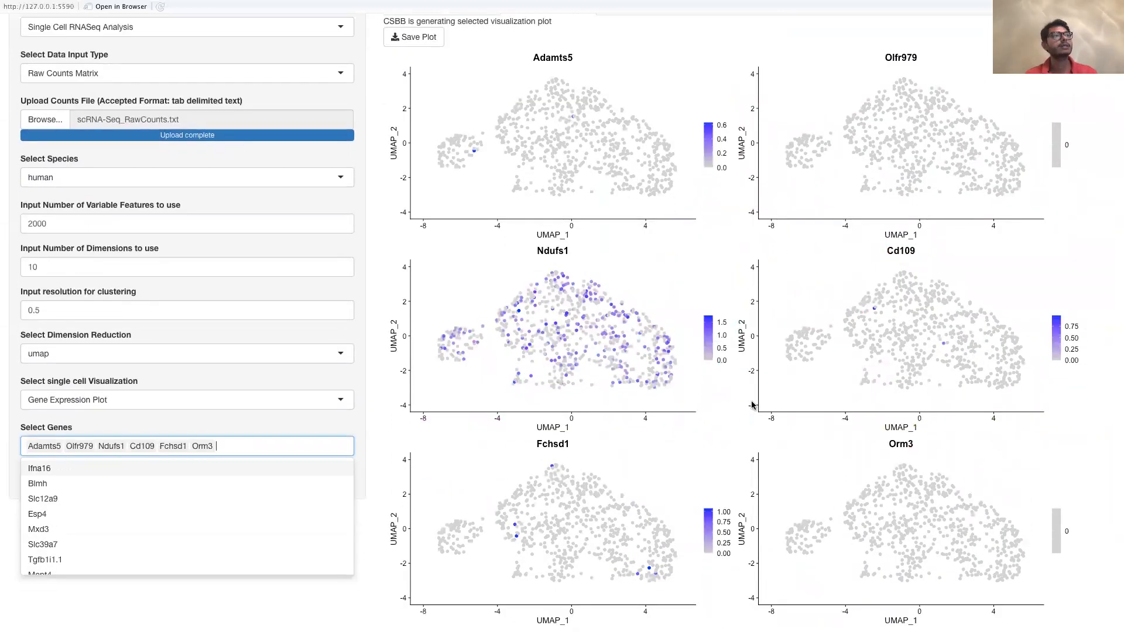
pyautogui.scroll(1, 748, 335)
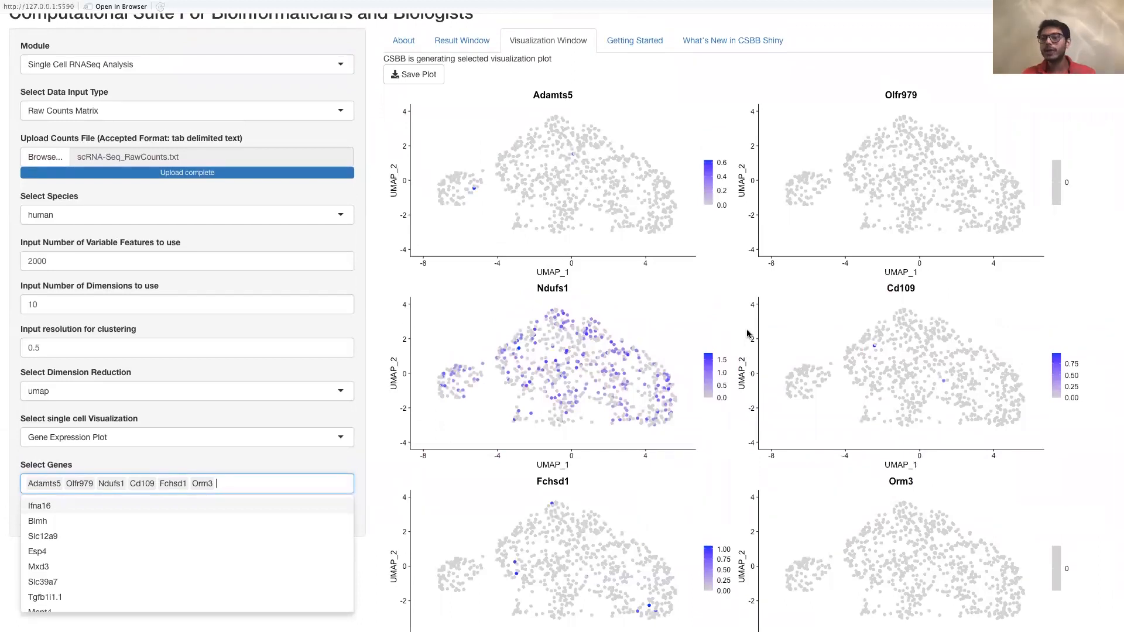
pyautogui.scroll(-1, 747, 334)
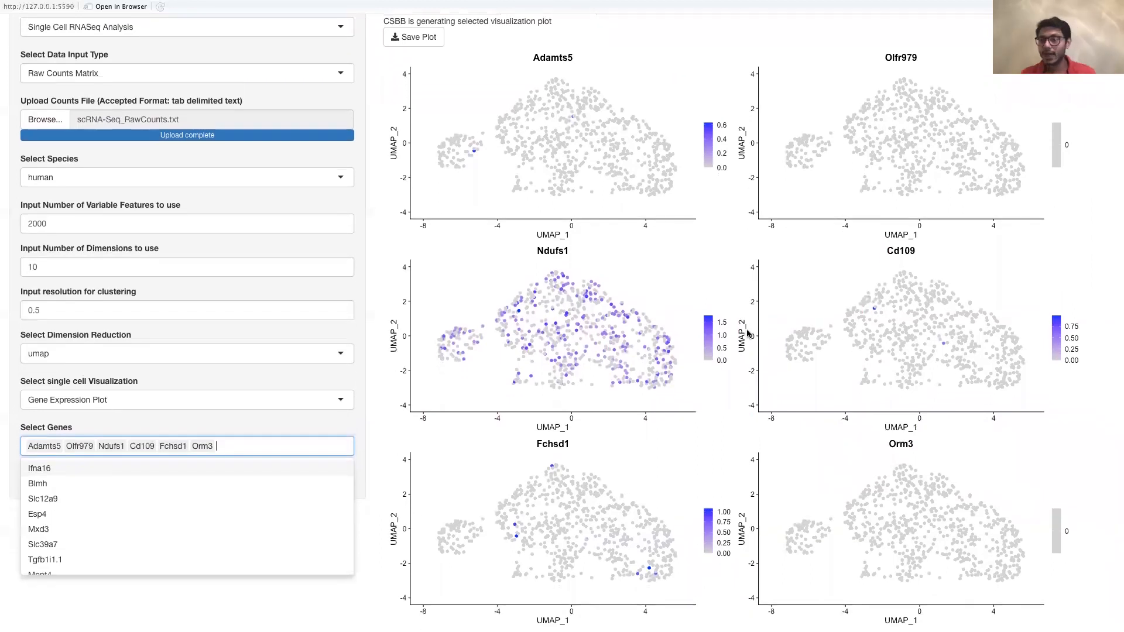
pyautogui.scroll(1, 747, 334)
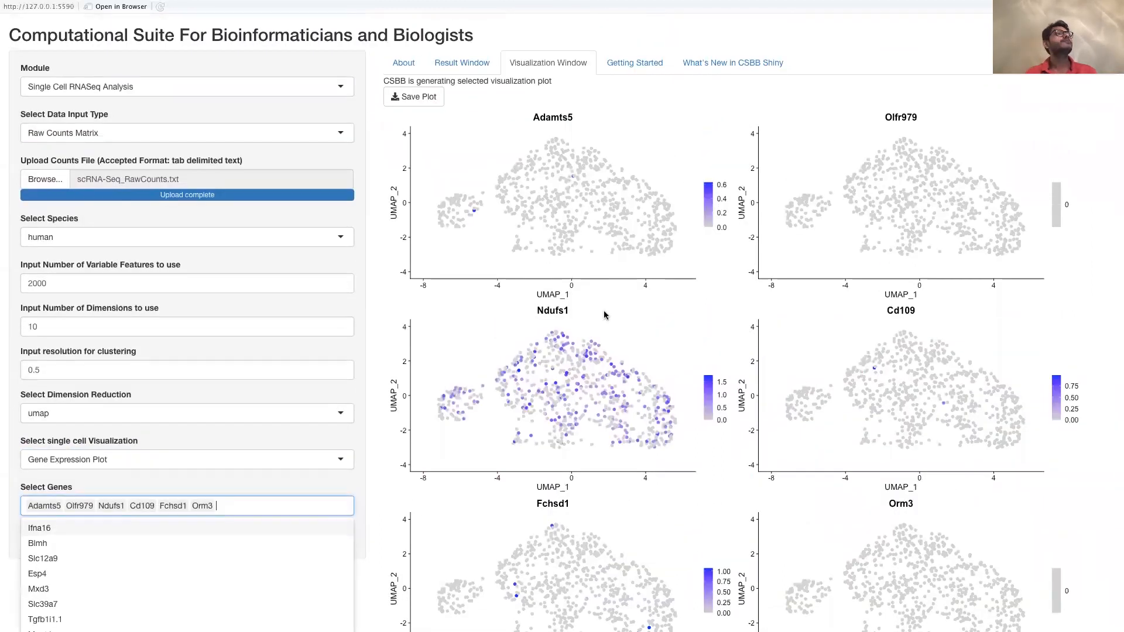
pyautogui.scroll(-1, 607, 316)
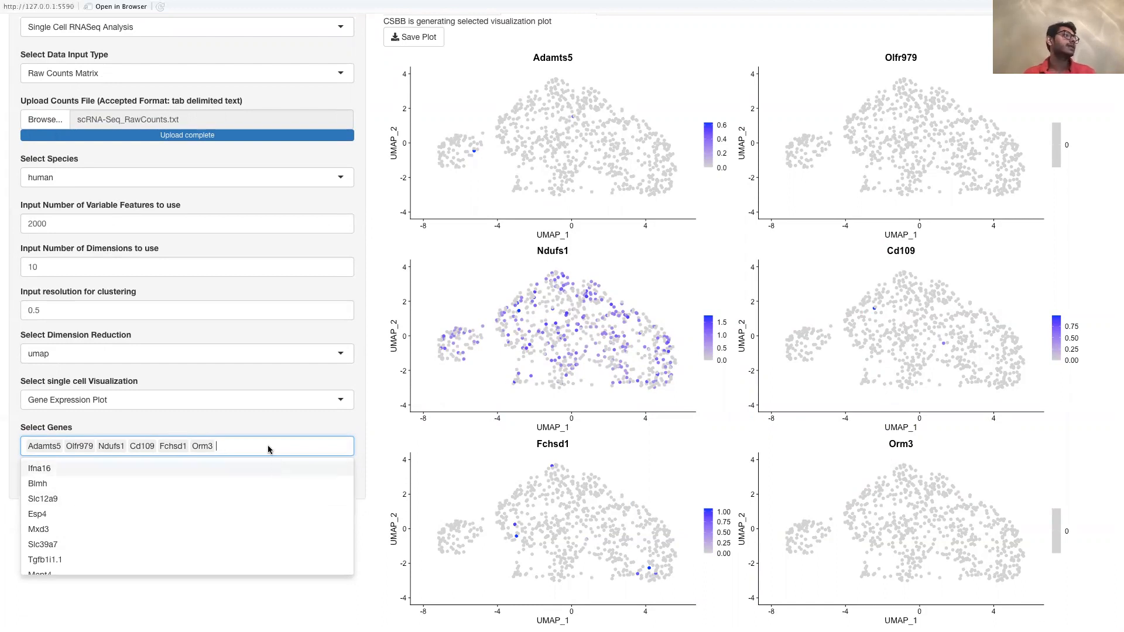
pyautogui.write('oxa')
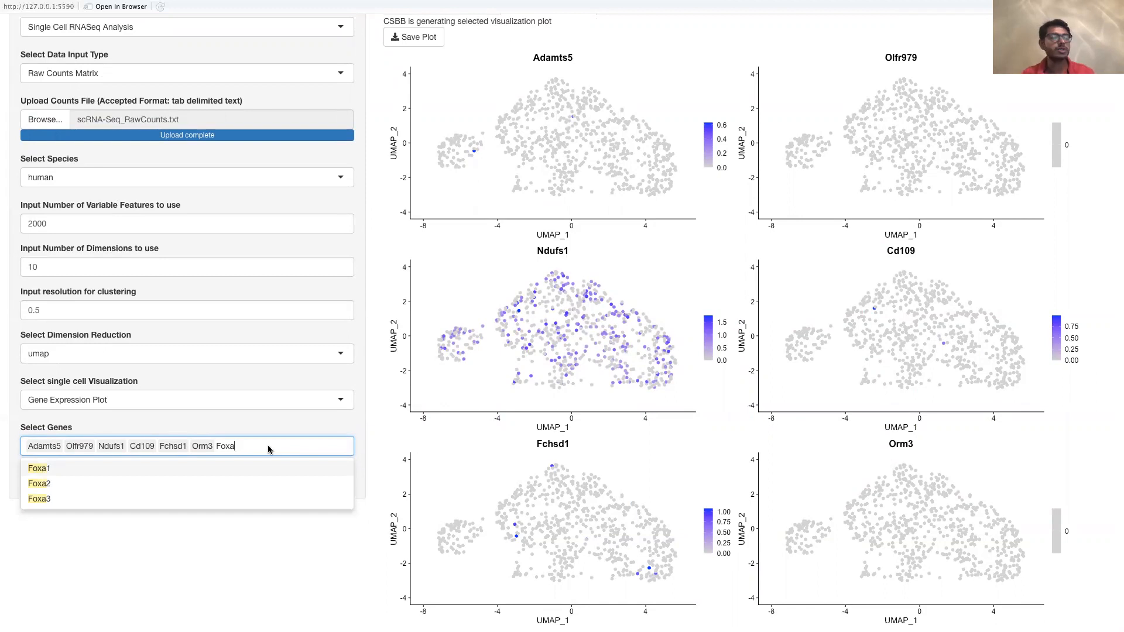
pyautogui.click(200, 466)
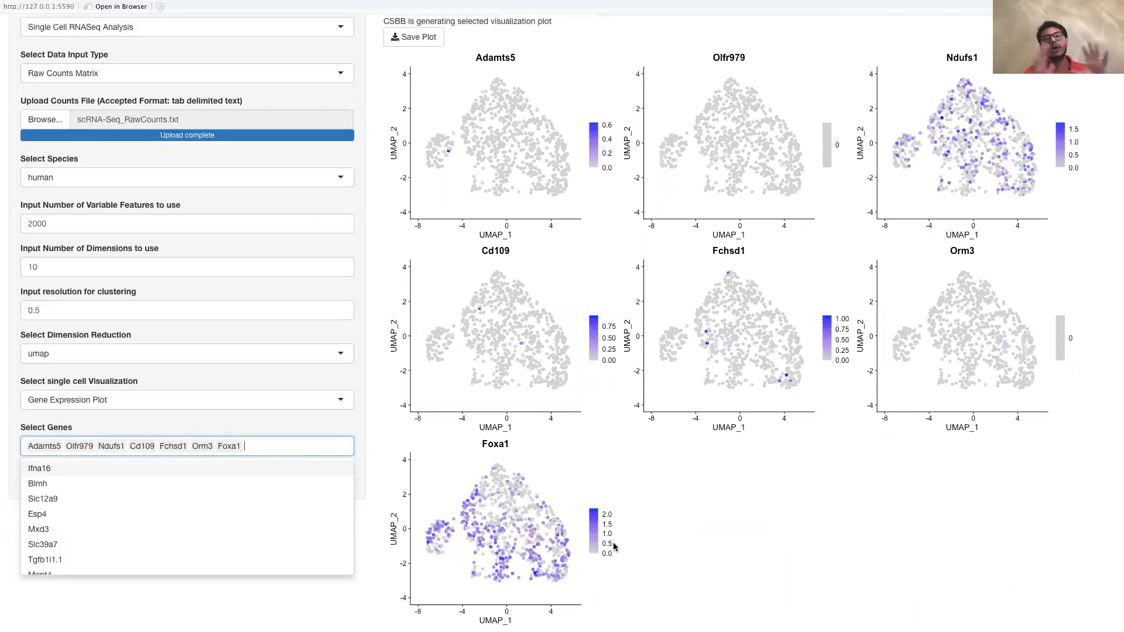
# Review the expression plots including Foxa1 and change the single cell visualization to Violin Plot
pyautogui.scroll(2, 613, 546)
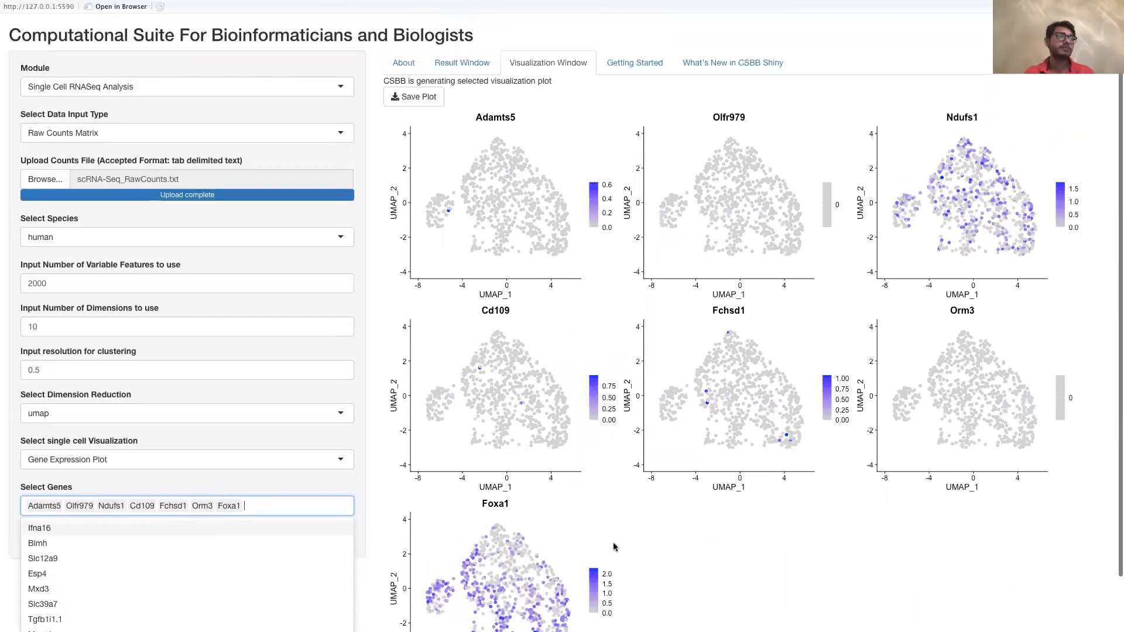
pyautogui.scroll(-2, 614, 547)
pyautogui.scroll(2, 613, 547)
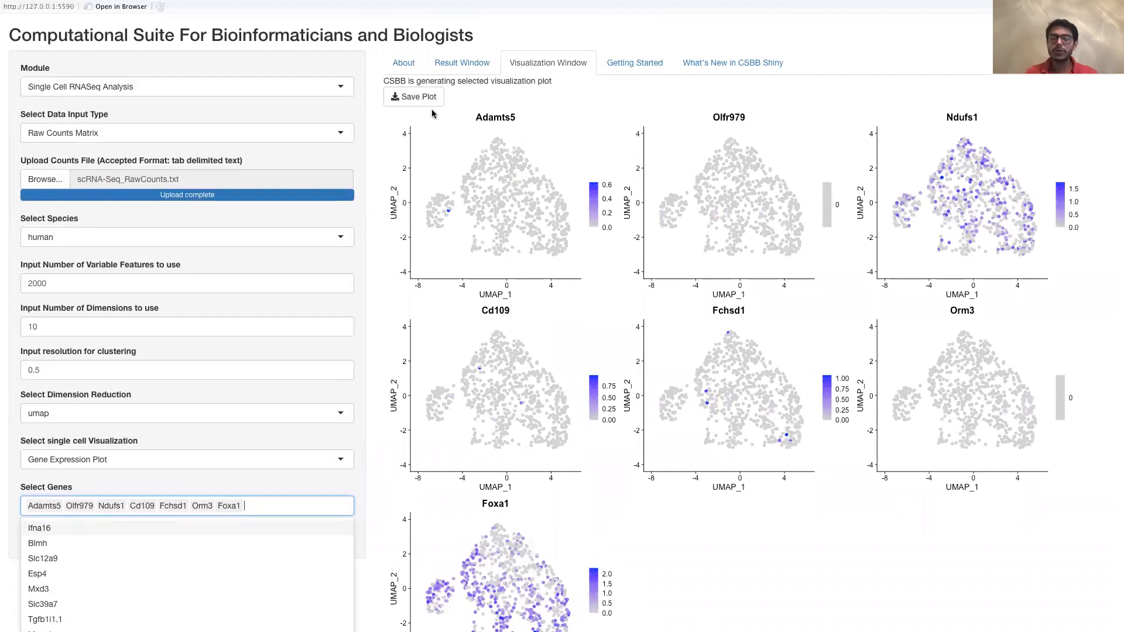
pyautogui.scroll(-2, 432, 113)
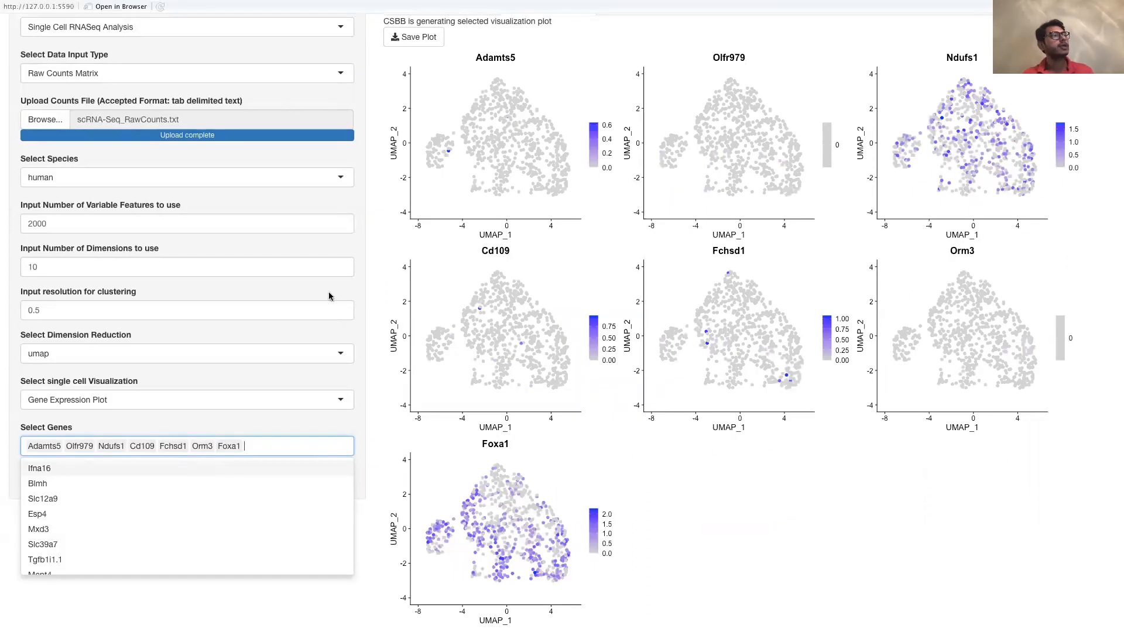
pyautogui.click(363, 427)
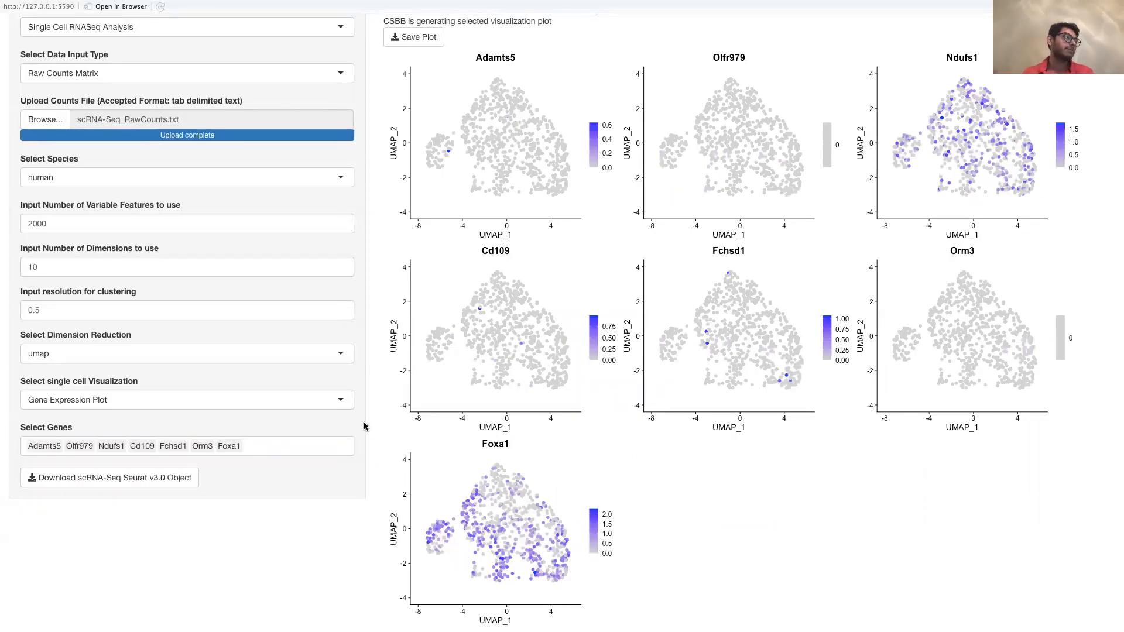
pyautogui.click(330, 406)
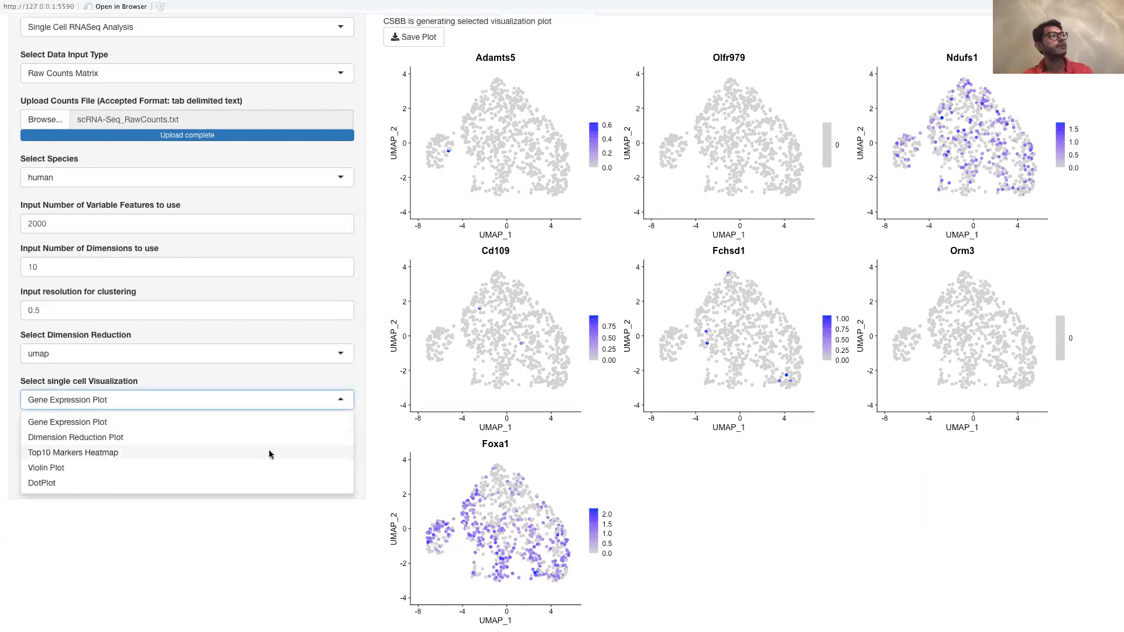
pyautogui.click(257, 468)
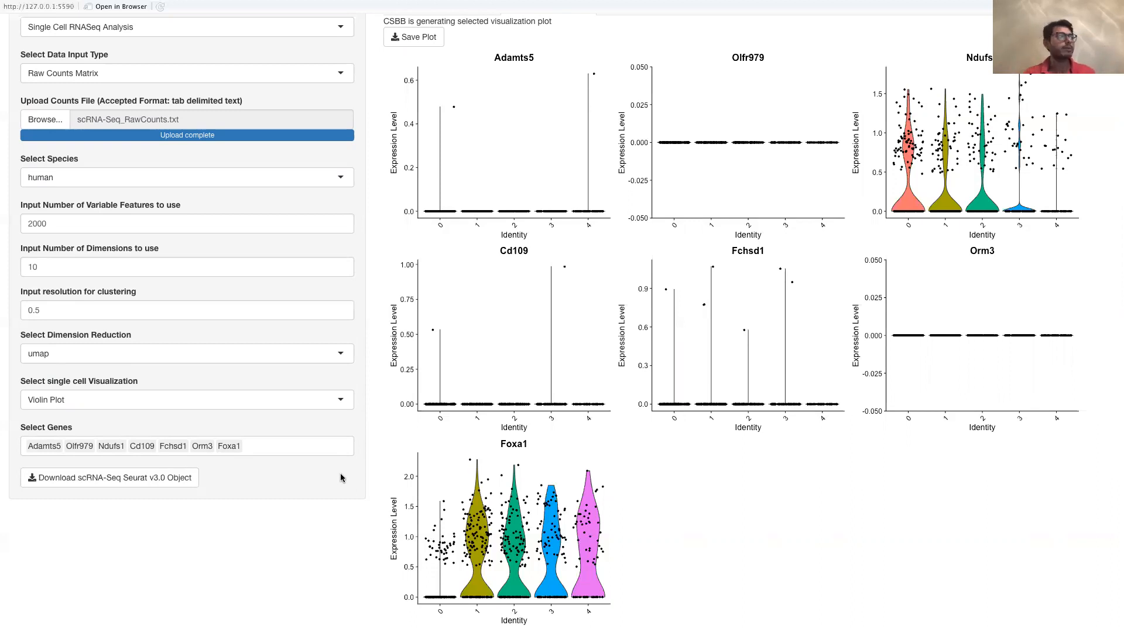
# Display the selected genes as a DotPlot, followed by the Top10 Markers Heatmap of the clusters
pyautogui.click(290, 400)
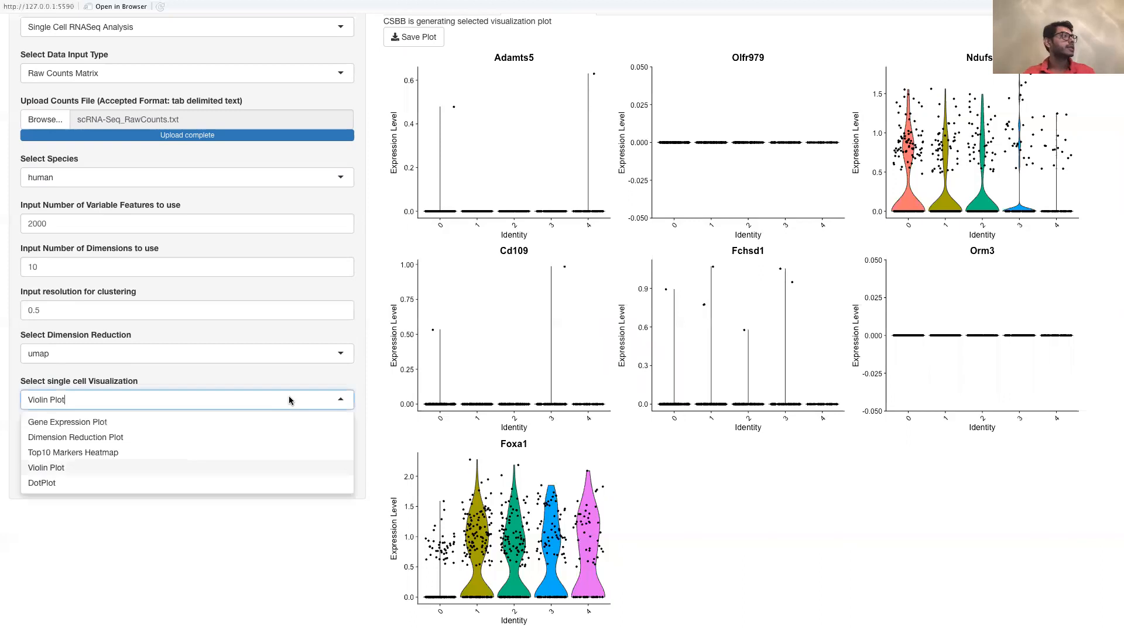
pyautogui.click(228, 482)
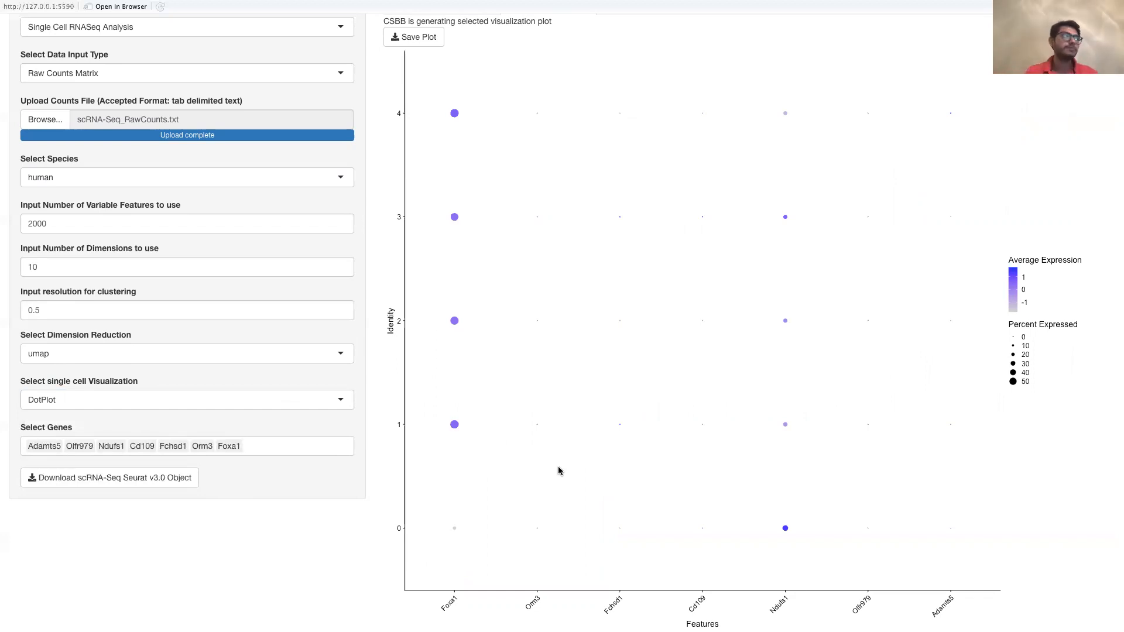
pyautogui.click(286, 402)
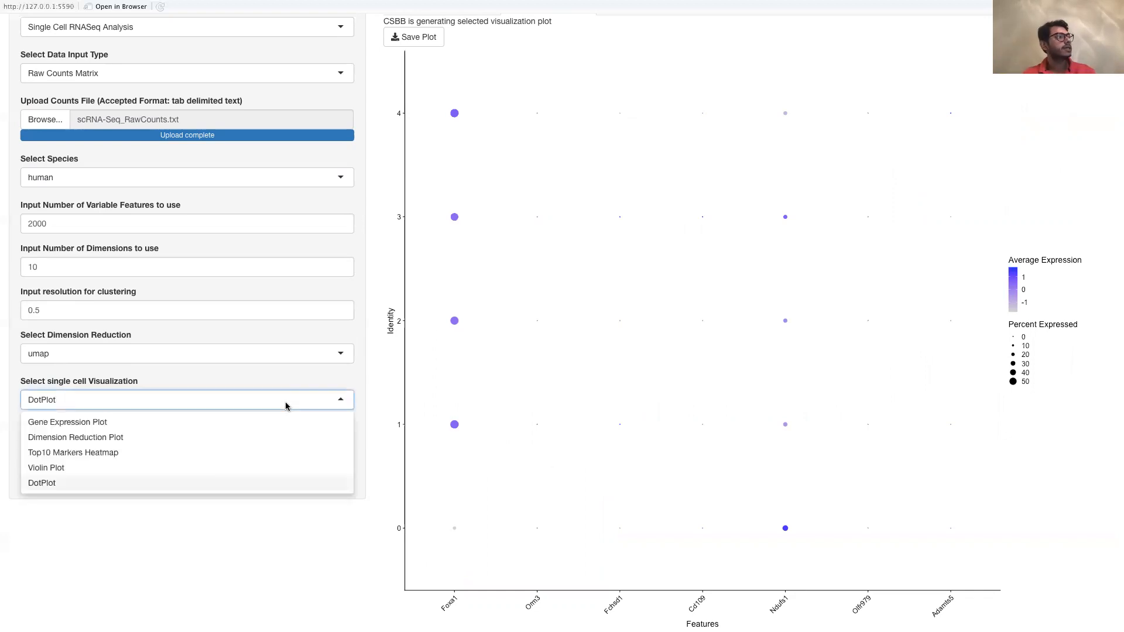
pyautogui.click(131, 455)
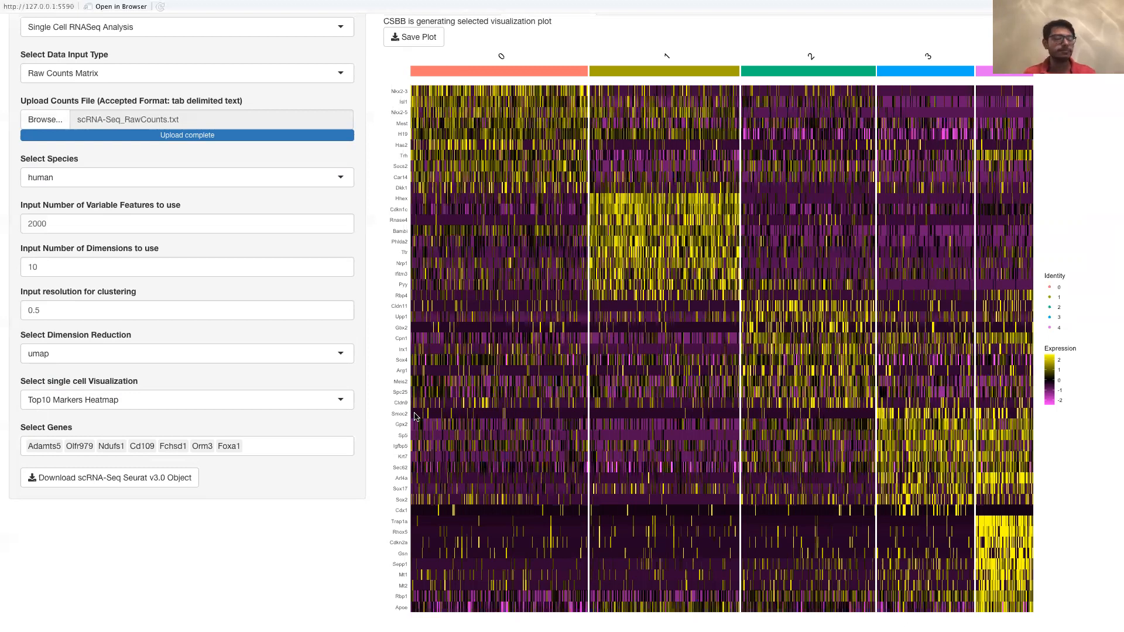
pyautogui.scroll(2, 501, 284)
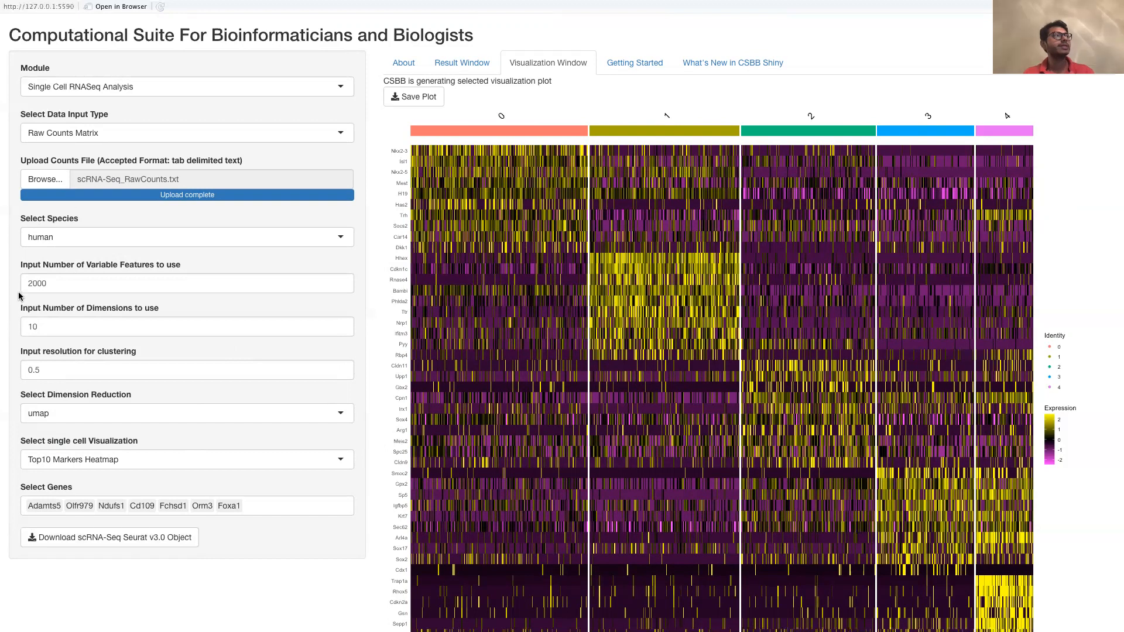
pyautogui.click(103, 133)
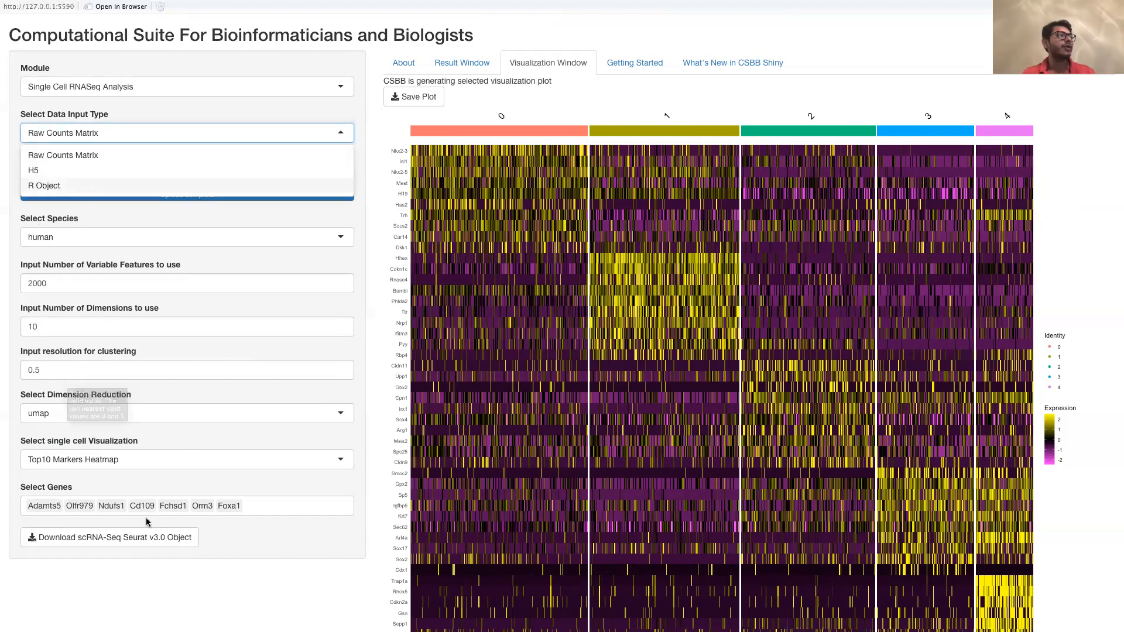
pyautogui.click(193, 614)
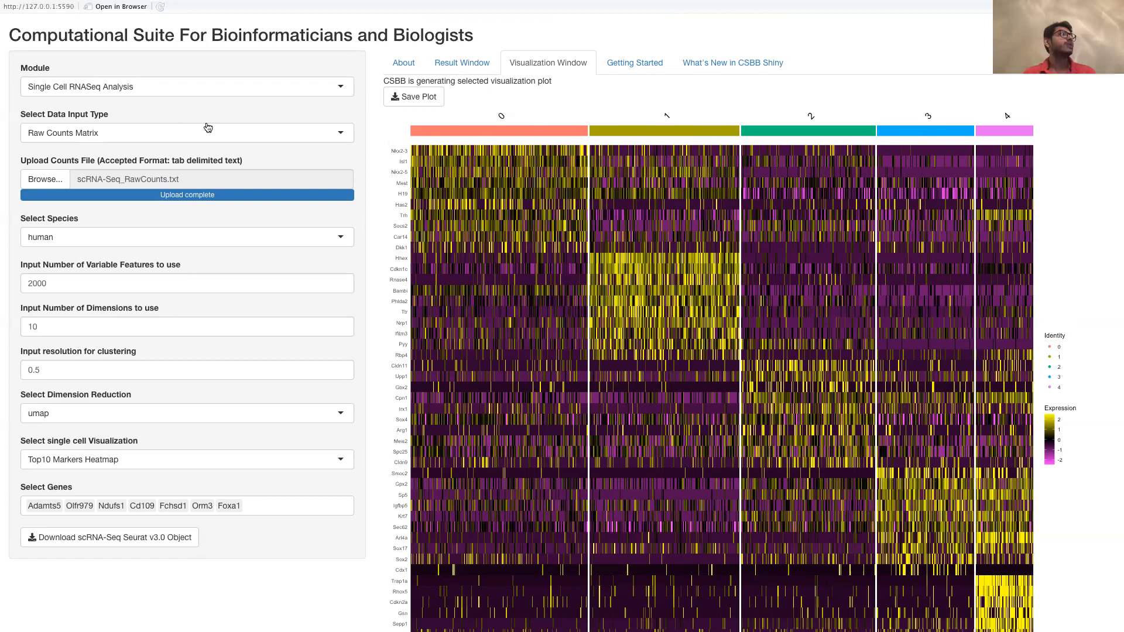
# Reload the application and select the Single Cell RNASeq Analysis module
pyautogui.click(161, 7)
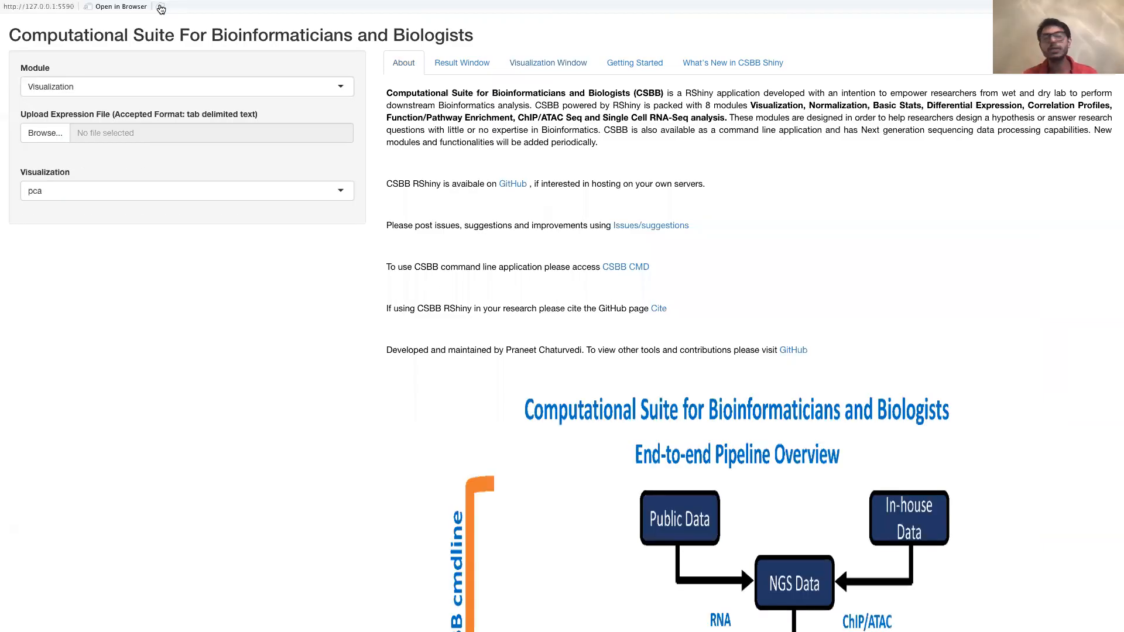
pyautogui.click(175, 85)
pyautogui.scroll(-1, 117, 199)
pyautogui.click(108, 206)
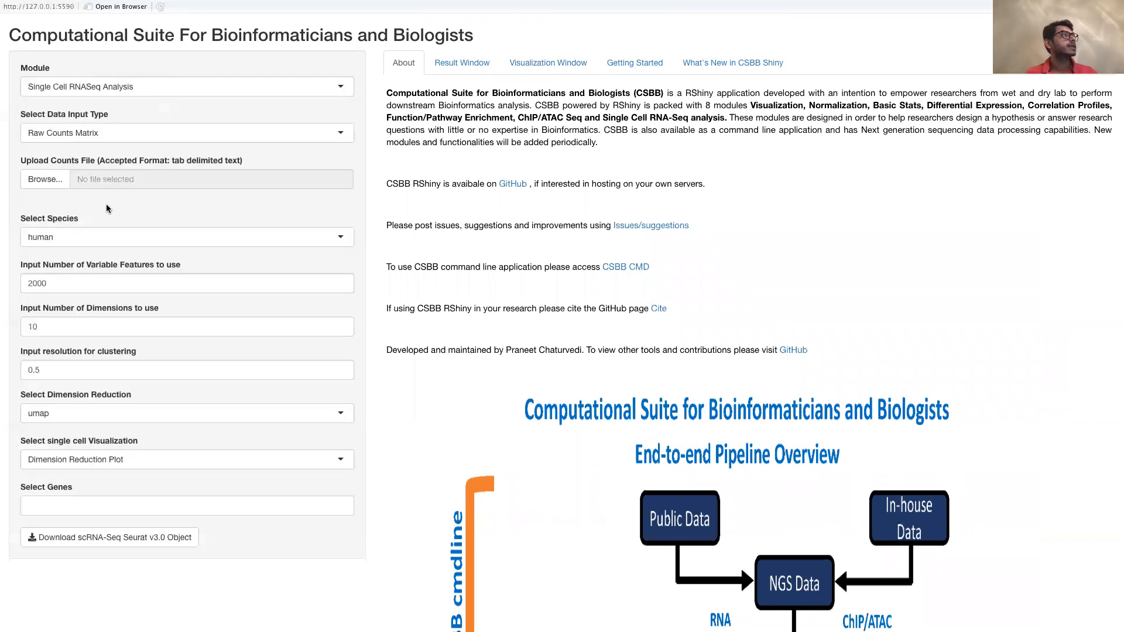
# Set the data input type to H5 and show the analysis results view
pyautogui.click(105, 139)
pyautogui.click(94, 169)
pyautogui.click(470, 62)
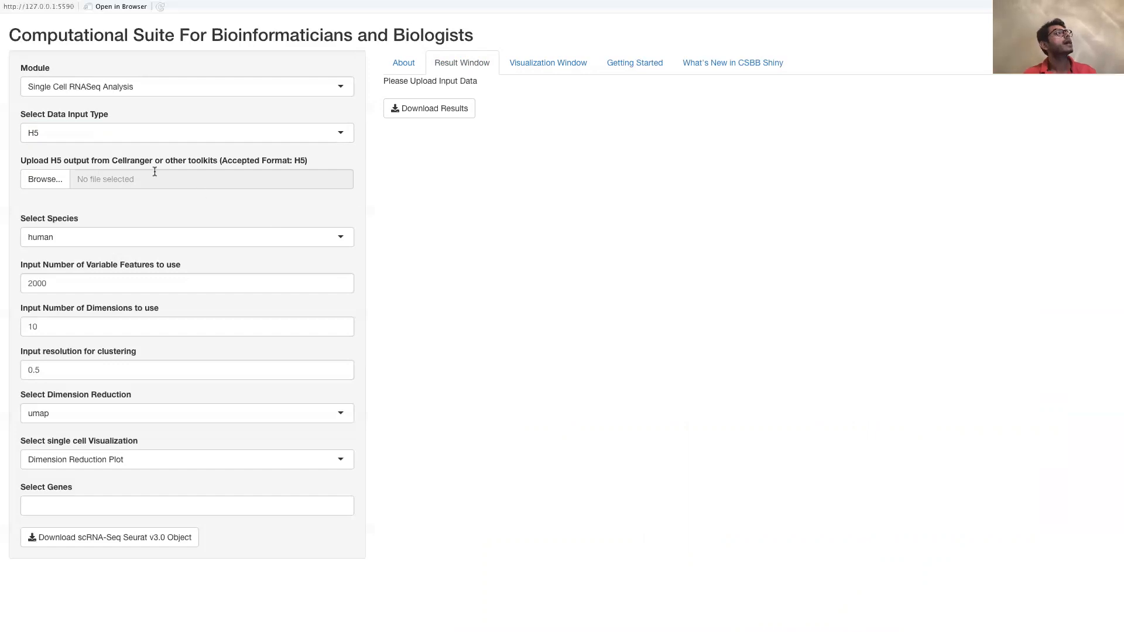
# Upload the file filtered_feature_bc_matrix.h5 from the CSBB-Shiny_Demo folder as the H5 input
pyautogui.click(49, 185)
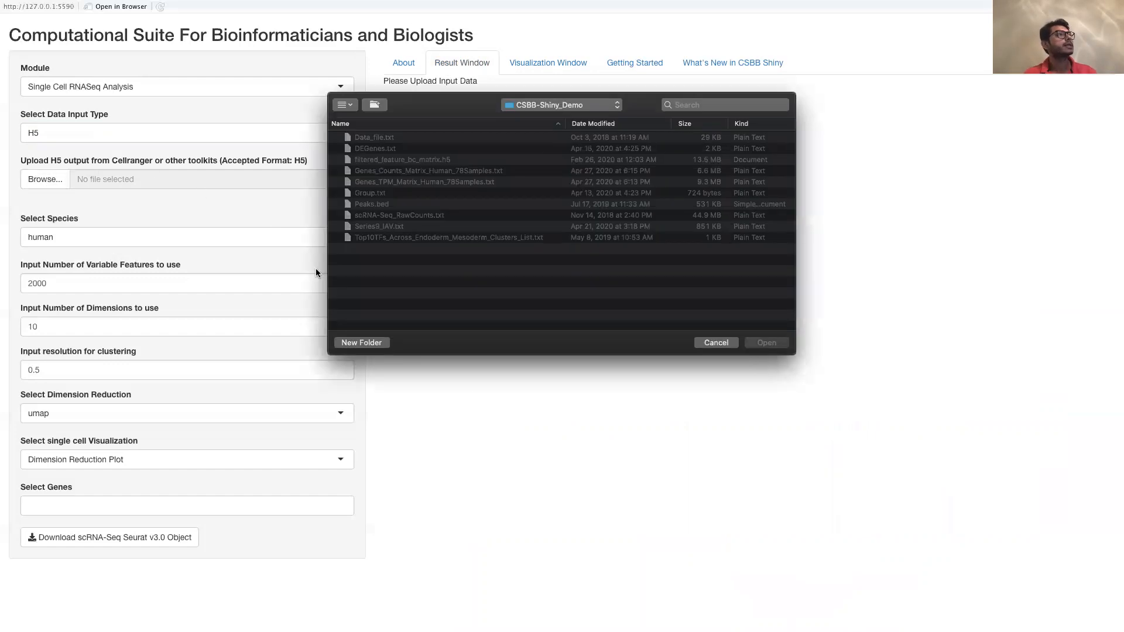
pyautogui.click(419, 163)
pyautogui.click(772, 344)
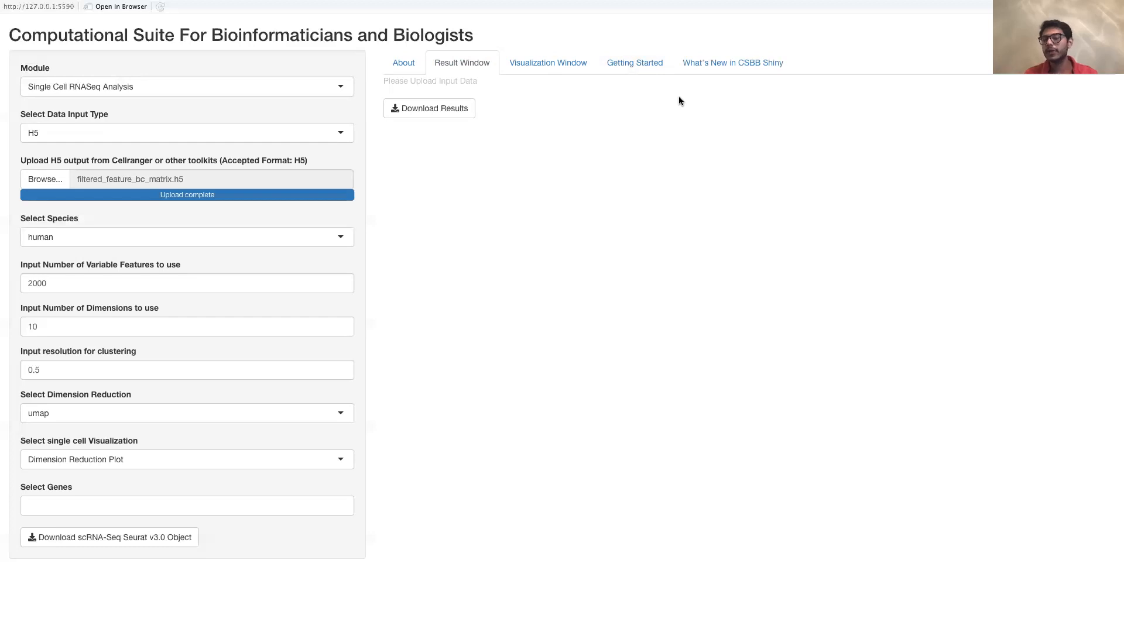
# Read the Single Cell RNASeq Analysis module description in the Getting Started guide
pyautogui.click(636, 64)
pyautogui.scroll(-1, 671, 250)
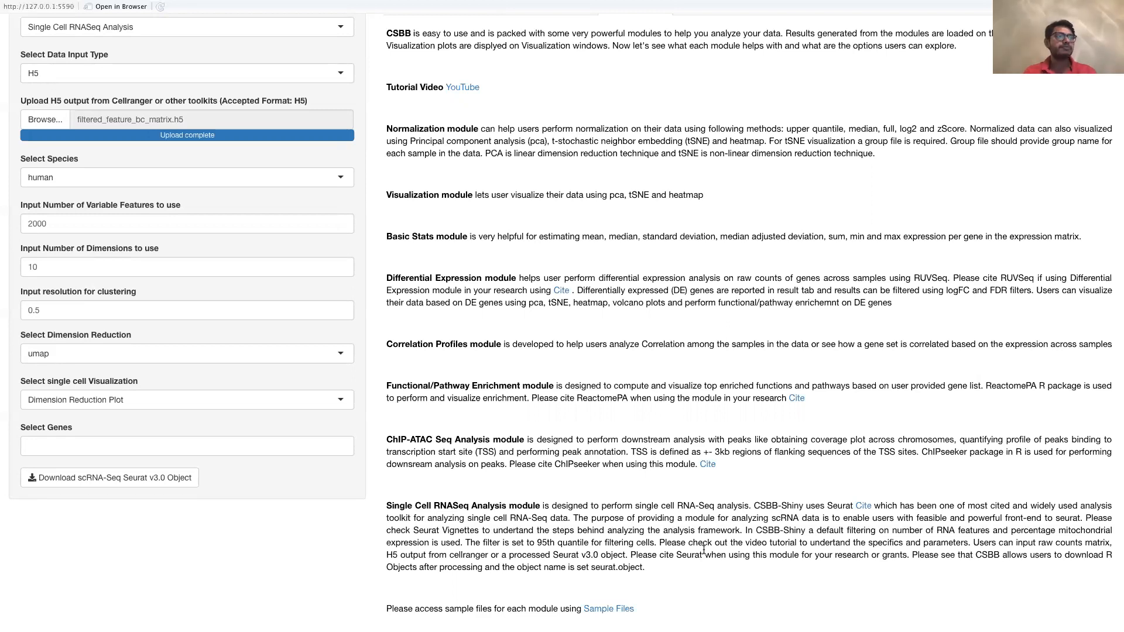
pyautogui.scroll(2, 641, 324)
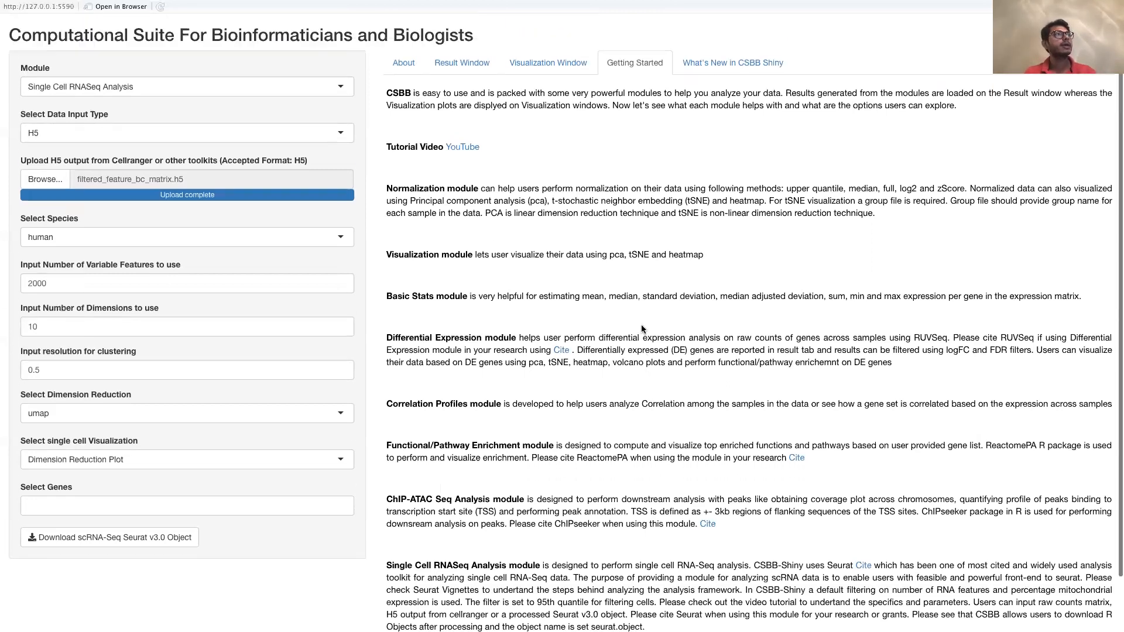
# Check the analysis results and review the UMAP cluster plot generated from the H5 data
pyautogui.click(466, 62)
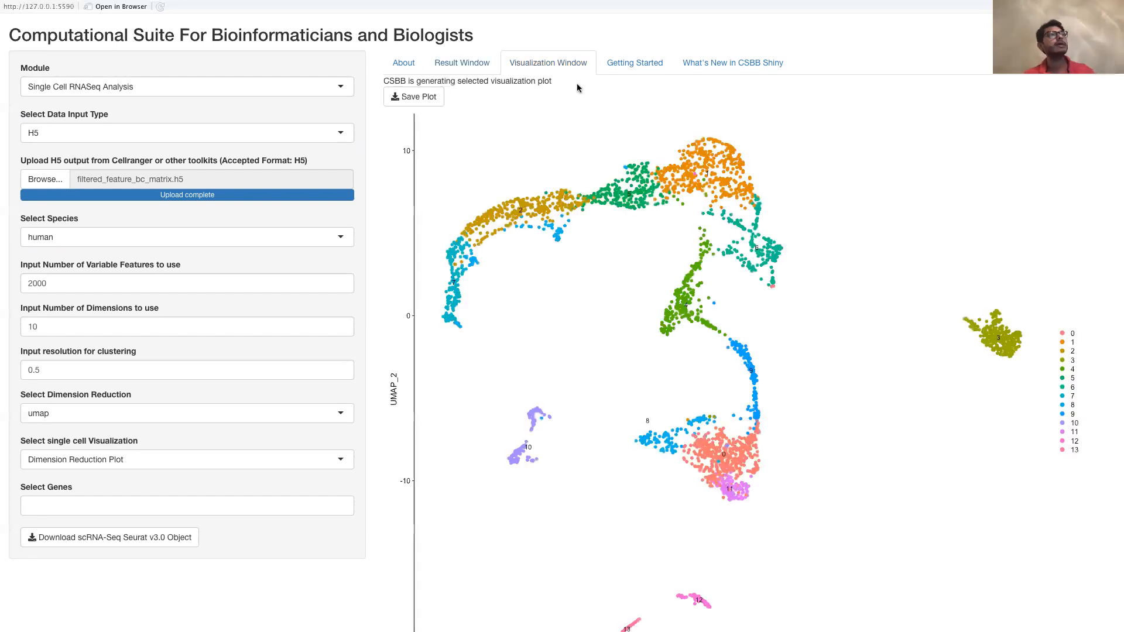
pyautogui.scroll(-2, 564, 141)
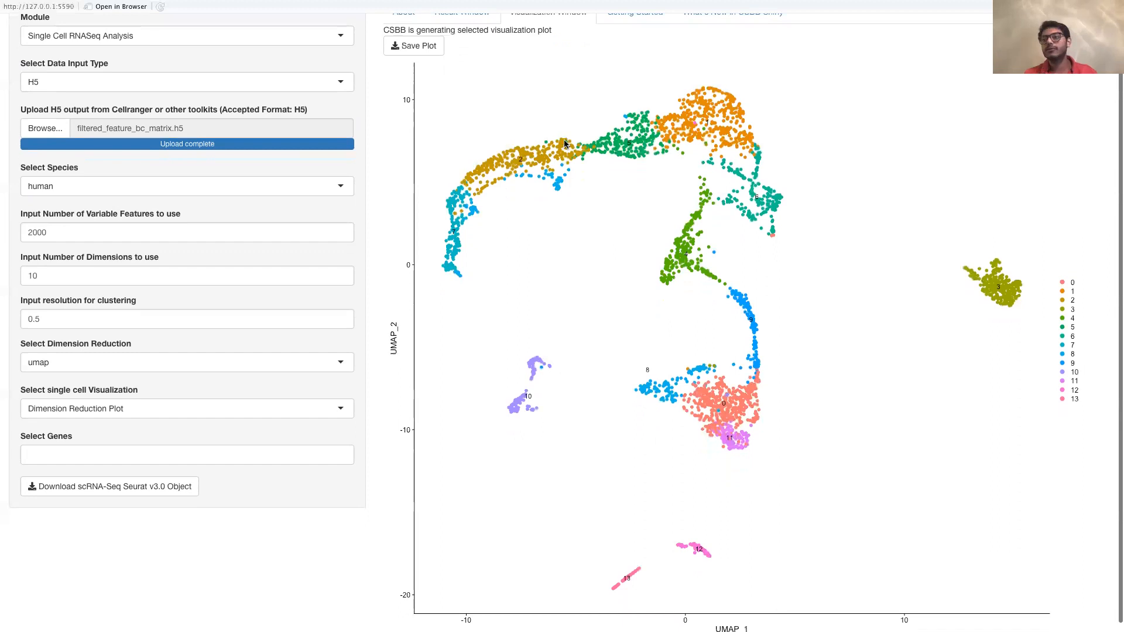
pyautogui.scroll(2, 564, 142)
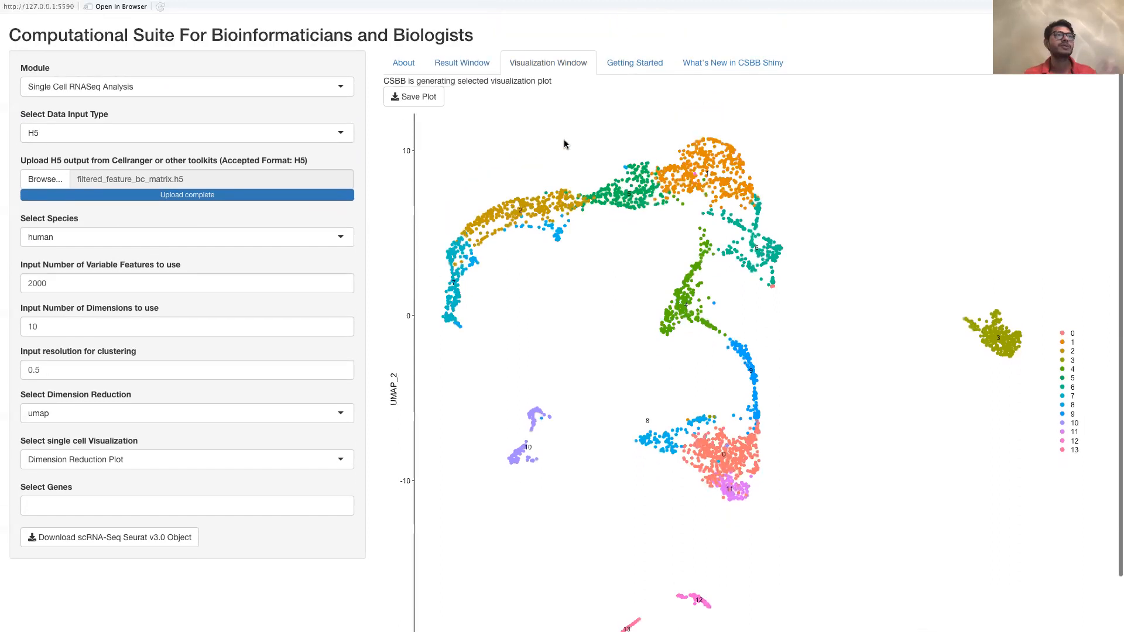
# Search the cluster marker results table for Il1, then clear the search
pyautogui.click(477, 62)
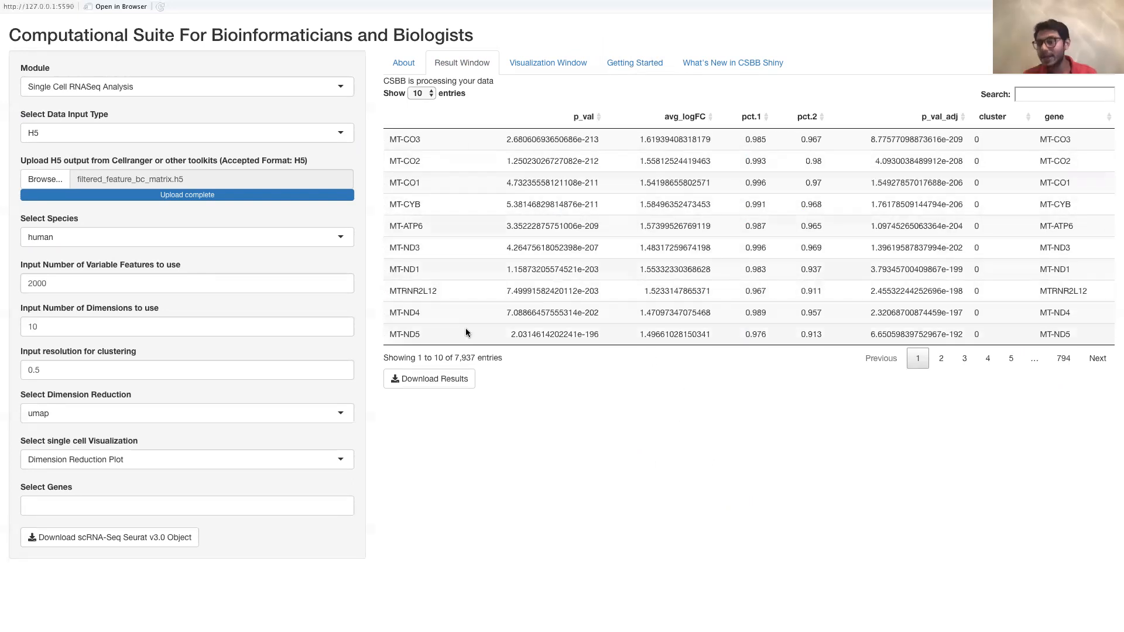
pyautogui.click(1032, 95)
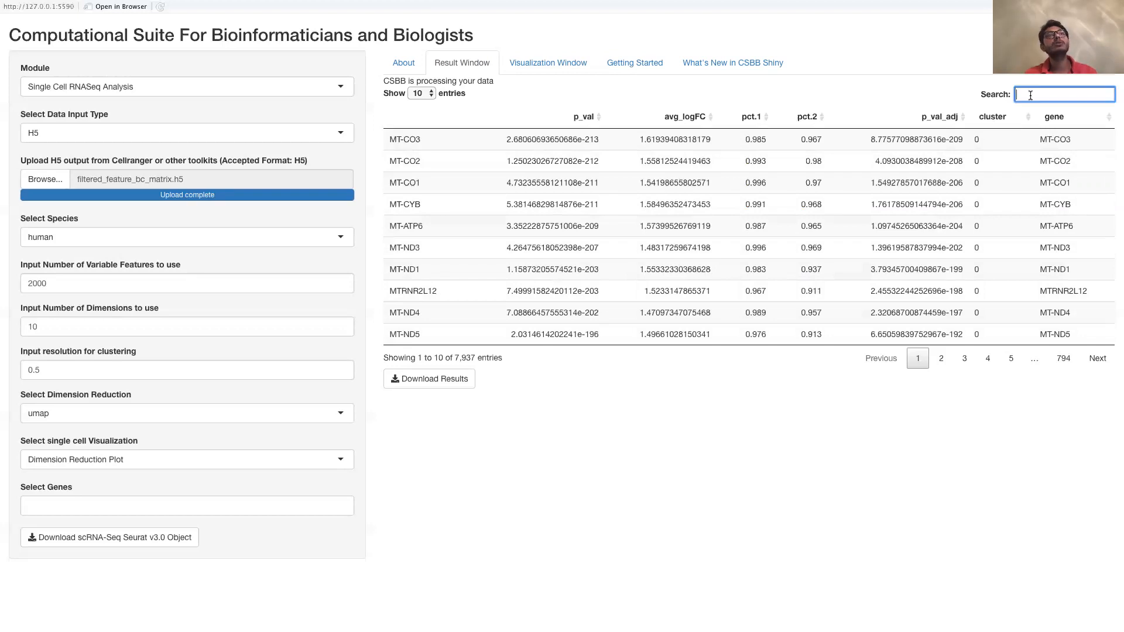
pyautogui.write('1')
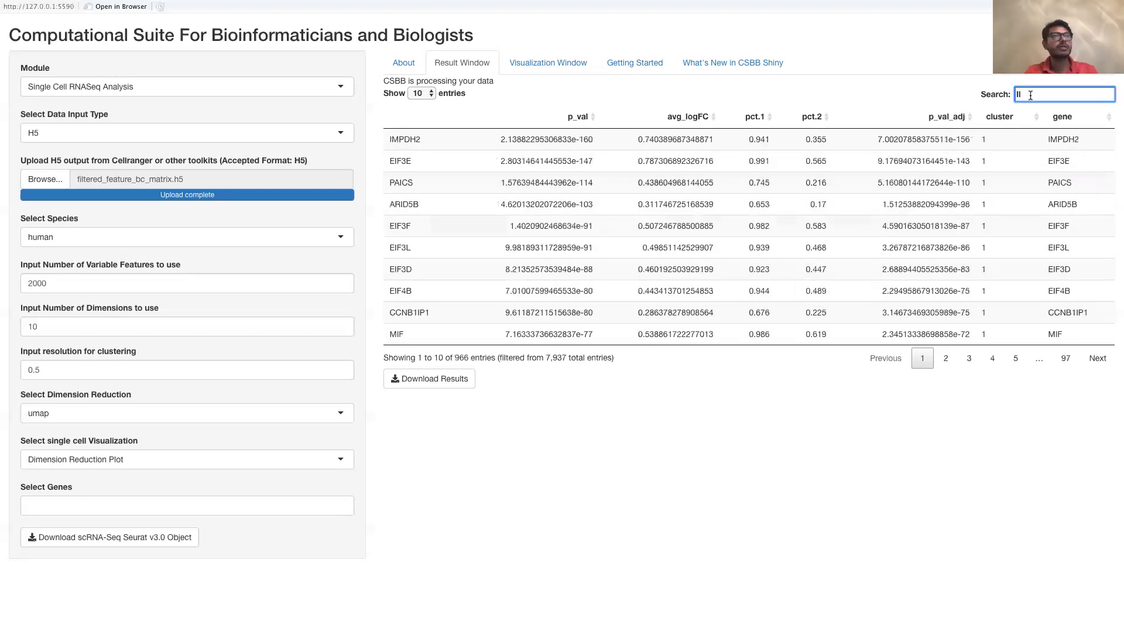
pyautogui.write('1')
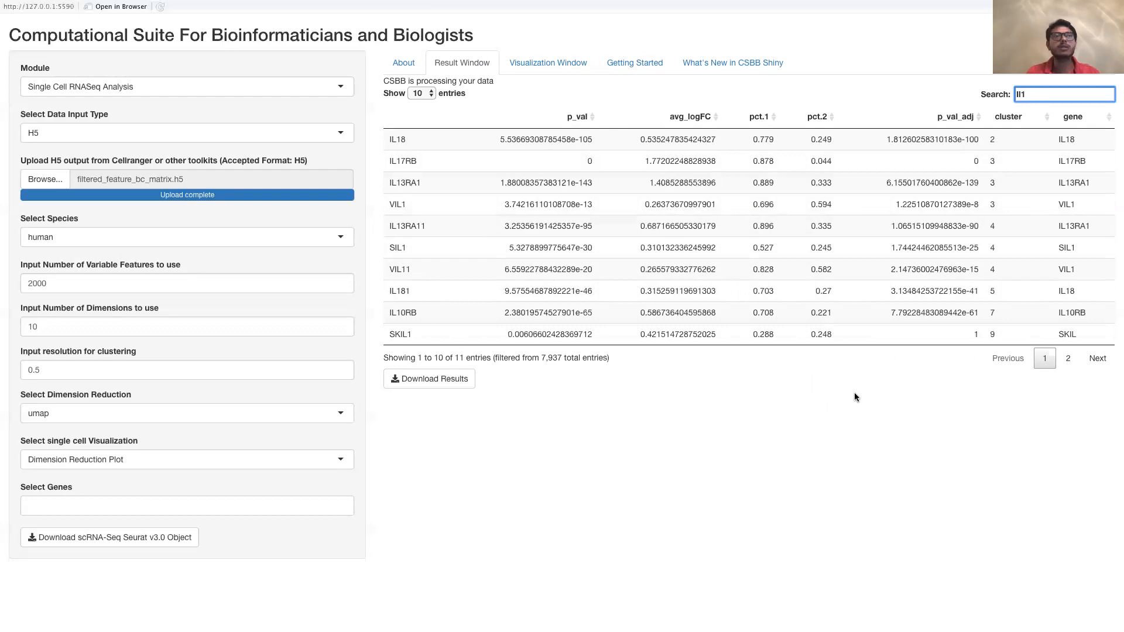
pyautogui.moveTo(1046, 95); pyautogui.dragTo(962, 99)
pyautogui.press('BackSpace')
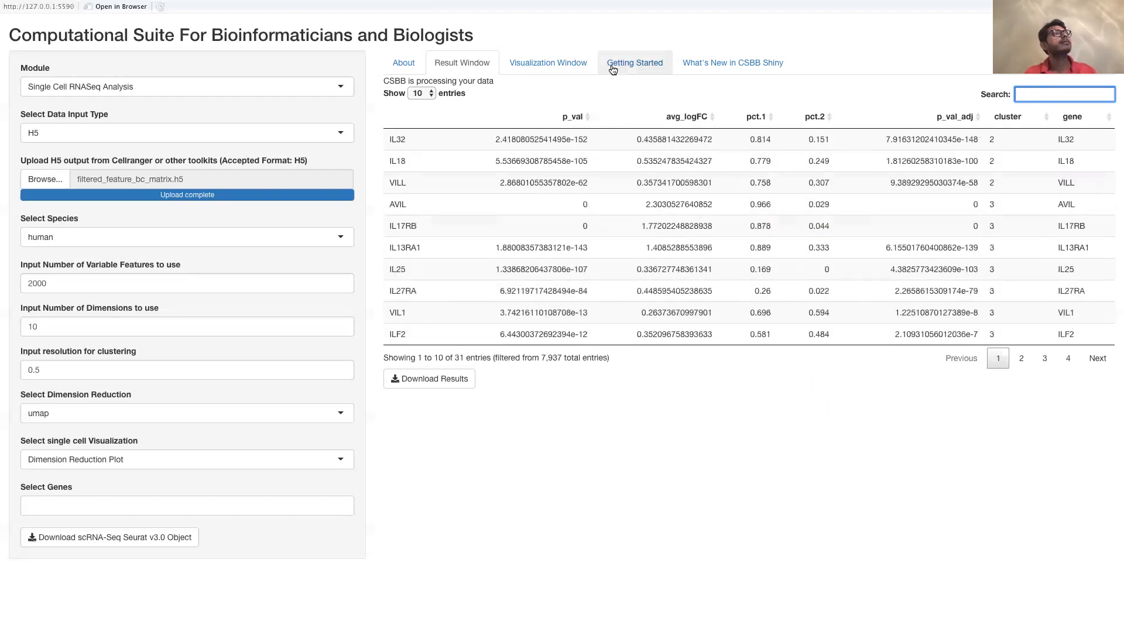
# Examine all clusters in the UMAP Dimension Reduction Plot
pyautogui.click(573, 65)
pyautogui.scroll(-2, 745, 350)
pyautogui.scroll(2, 745, 350)
pyautogui.scroll(-1, 745, 350)
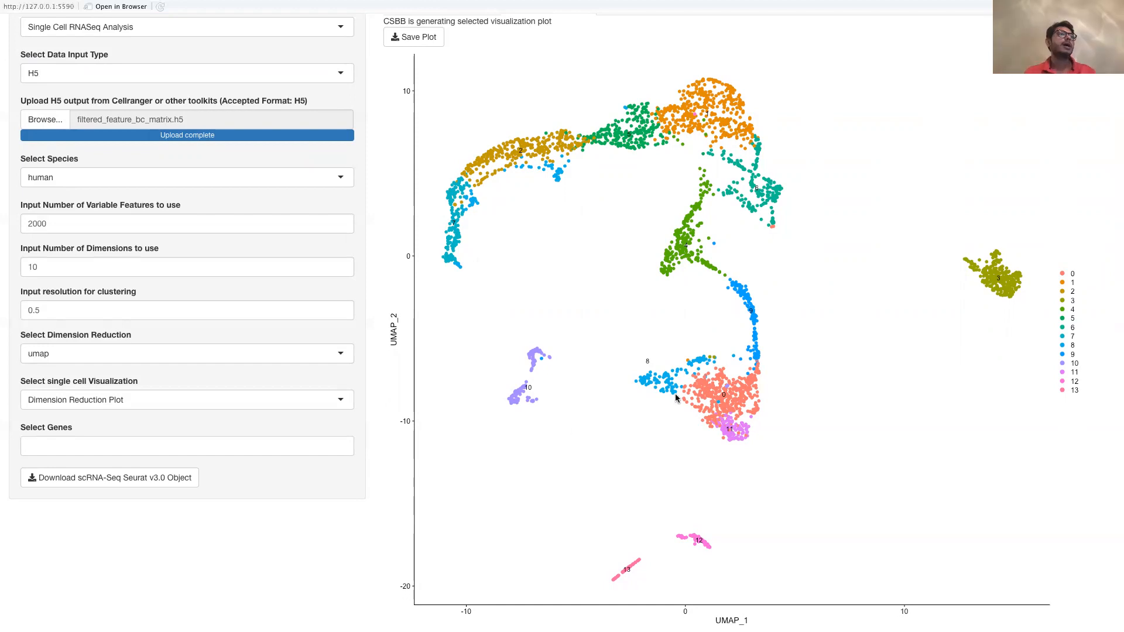
pyautogui.scroll(2, 638, 339)
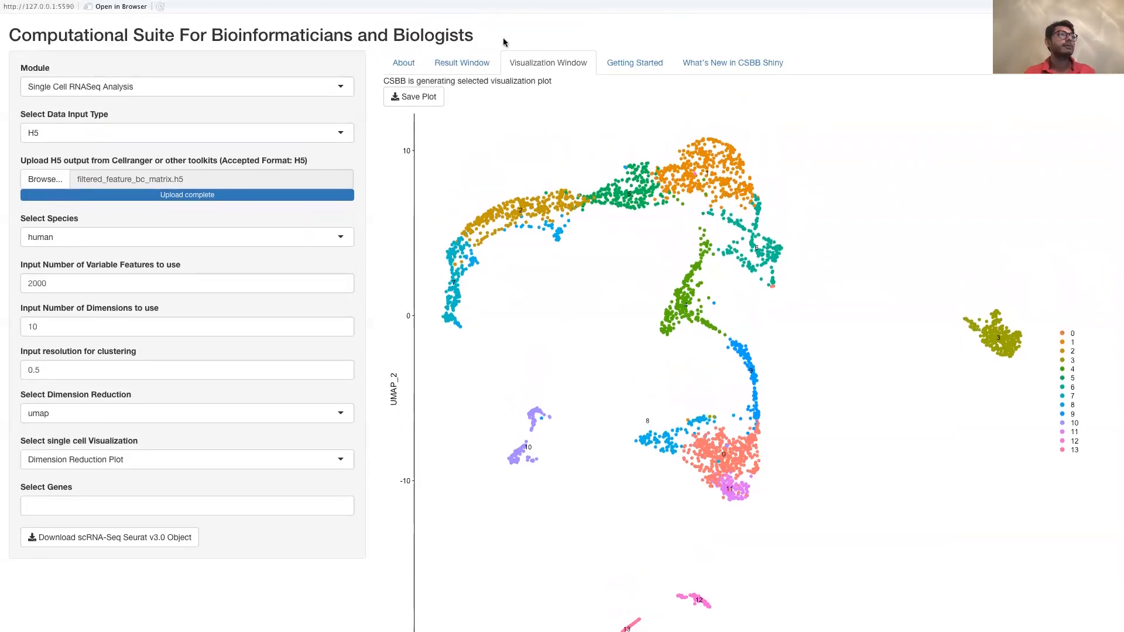
# Change the single cell visualization to Gene Expression Plot and select the genes RP5-857K21.1 and OR4F29
pyautogui.click(214, 469)
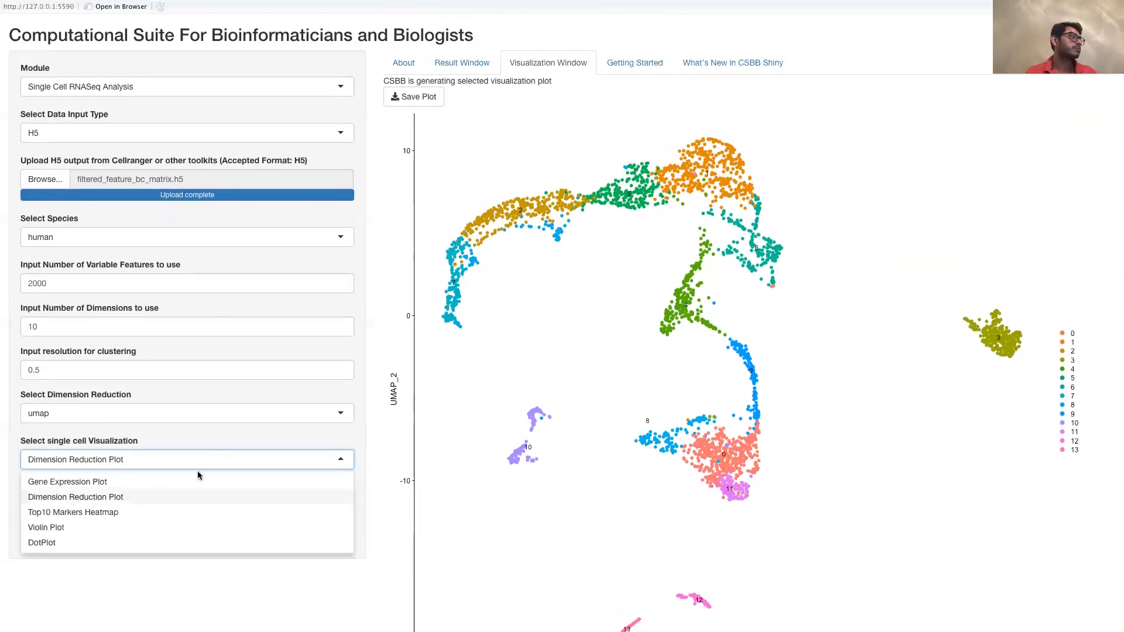
pyautogui.click(185, 478)
pyautogui.click(138, 503)
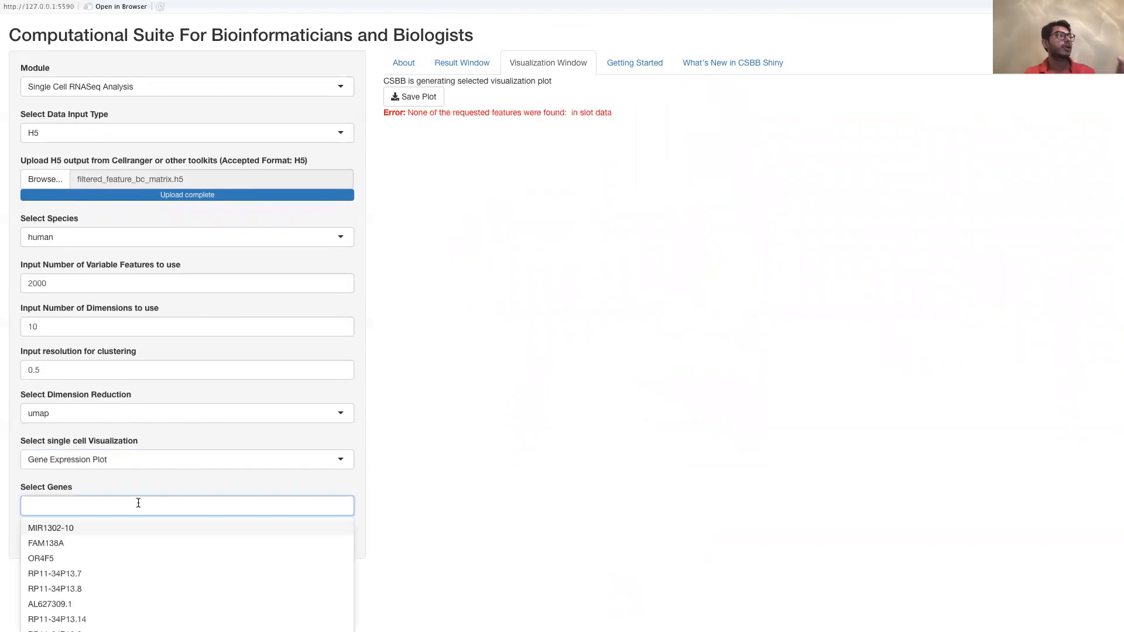
pyautogui.scroll(-1, 138, 503)
pyautogui.scroll(-5, 118, 557)
pyautogui.scroll(-2, 118, 557)
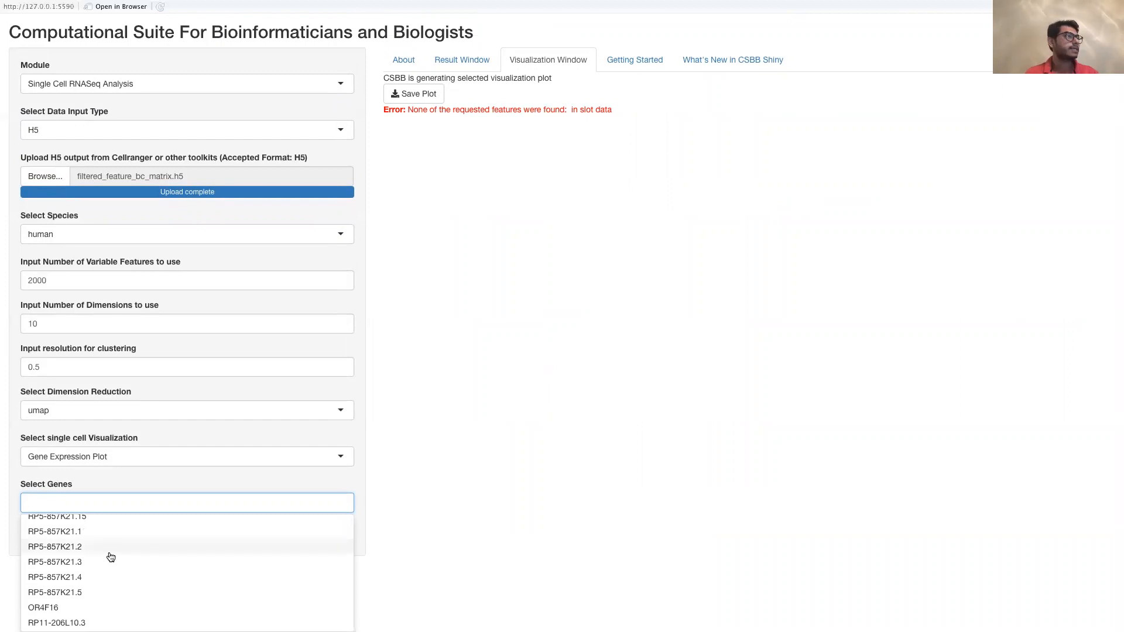
pyautogui.click(80, 533)
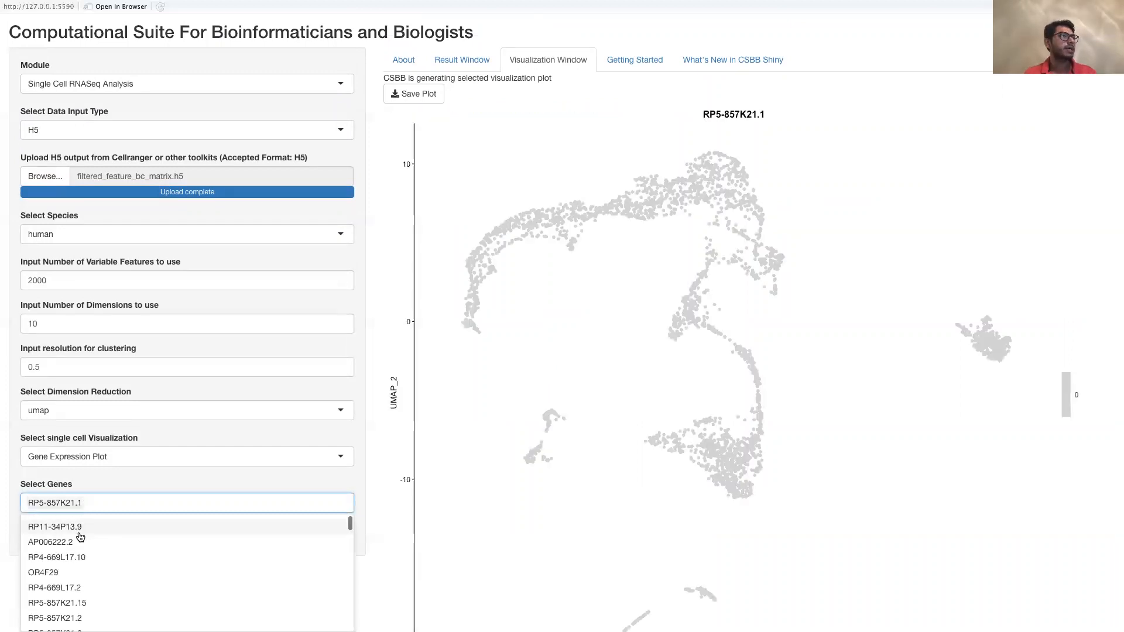
pyautogui.scroll(-3, 81, 537)
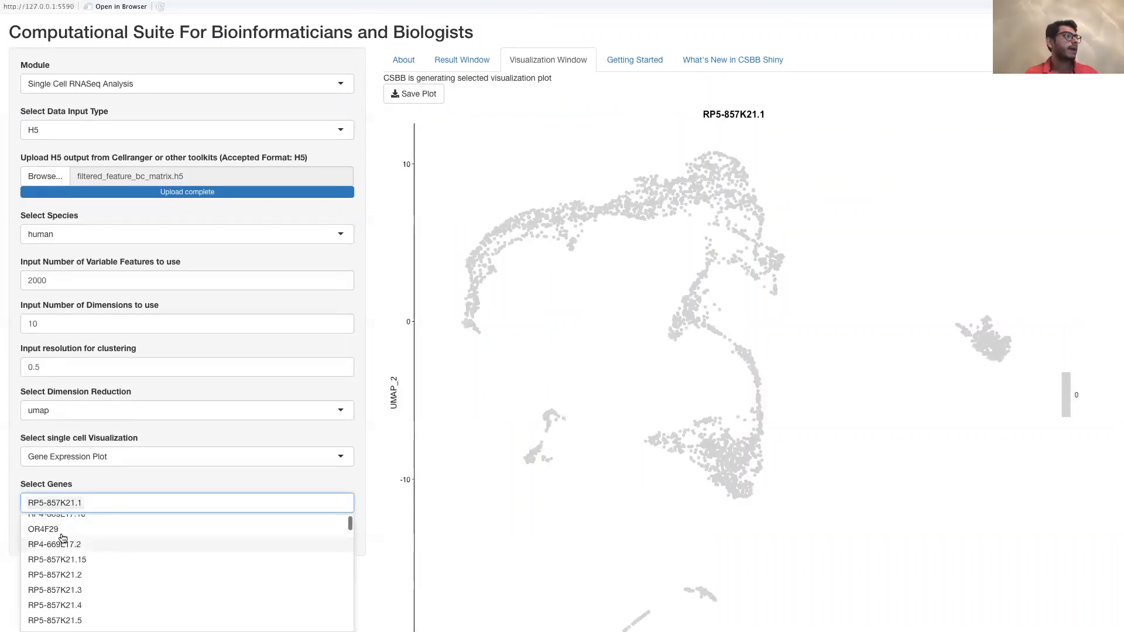
pyautogui.click(69, 526)
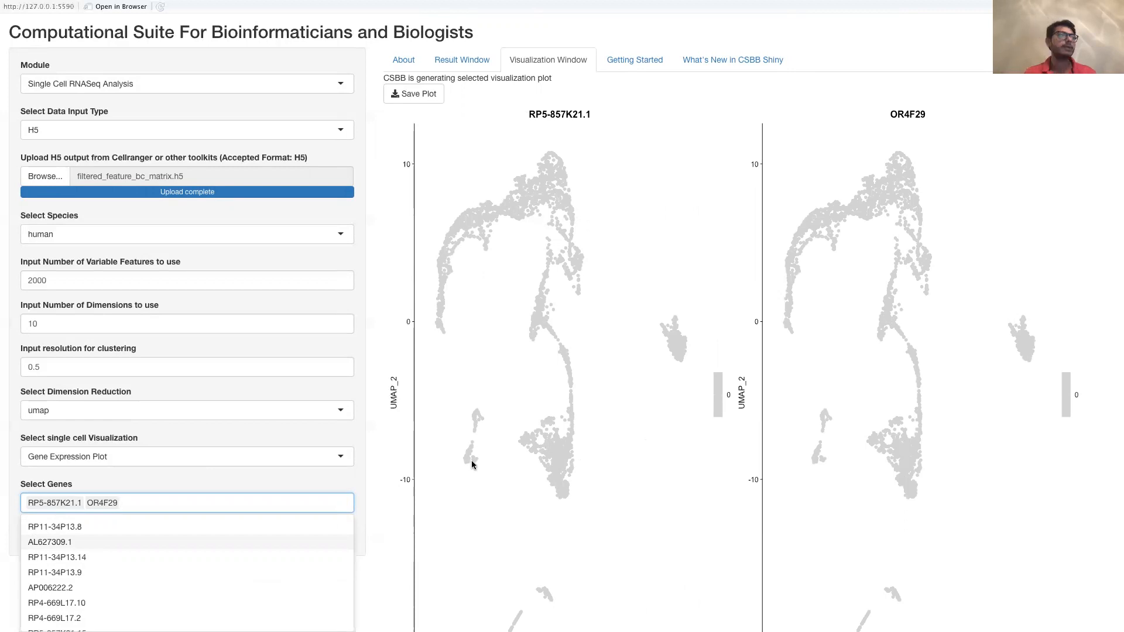
# Add the genes OR4F16, AGRN, ACAP3 and B3GALT6 to the Gene Expression Plot
pyautogui.scroll(-2, 472, 464)
pyautogui.scroll(2, 472, 464)
pyautogui.scroll(-1, 186, 549)
pyautogui.scroll(-2, 185, 549)
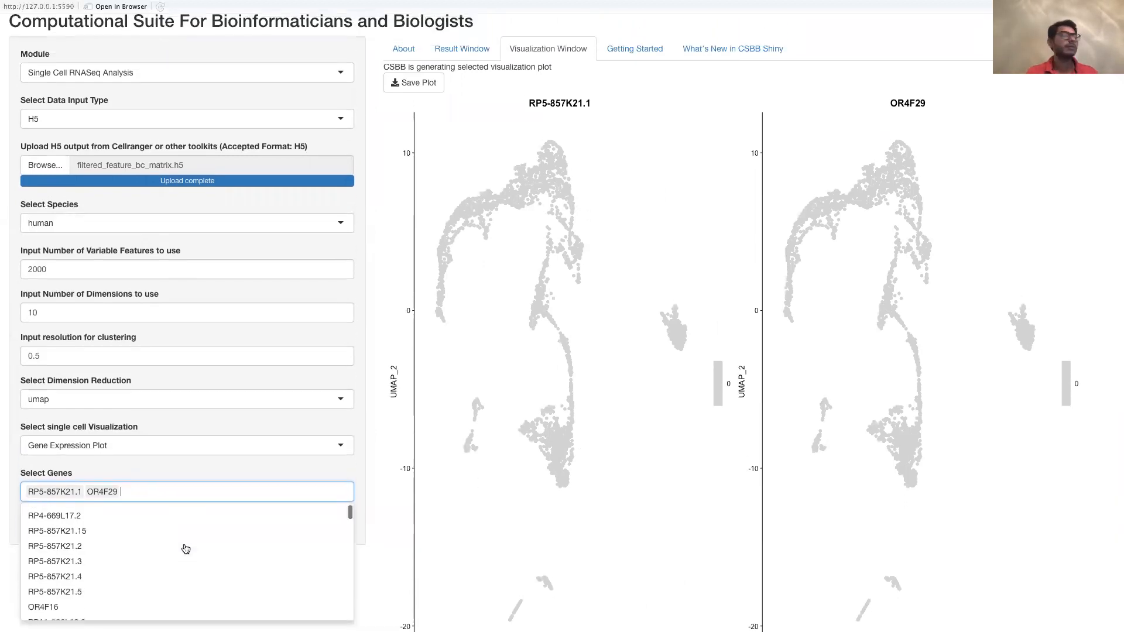
pyautogui.click(58, 606)
pyautogui.scroll(-3, 82, 579)
pyautogui.scroll(-4, 90, 572)
pyautogui.click(44, 555)
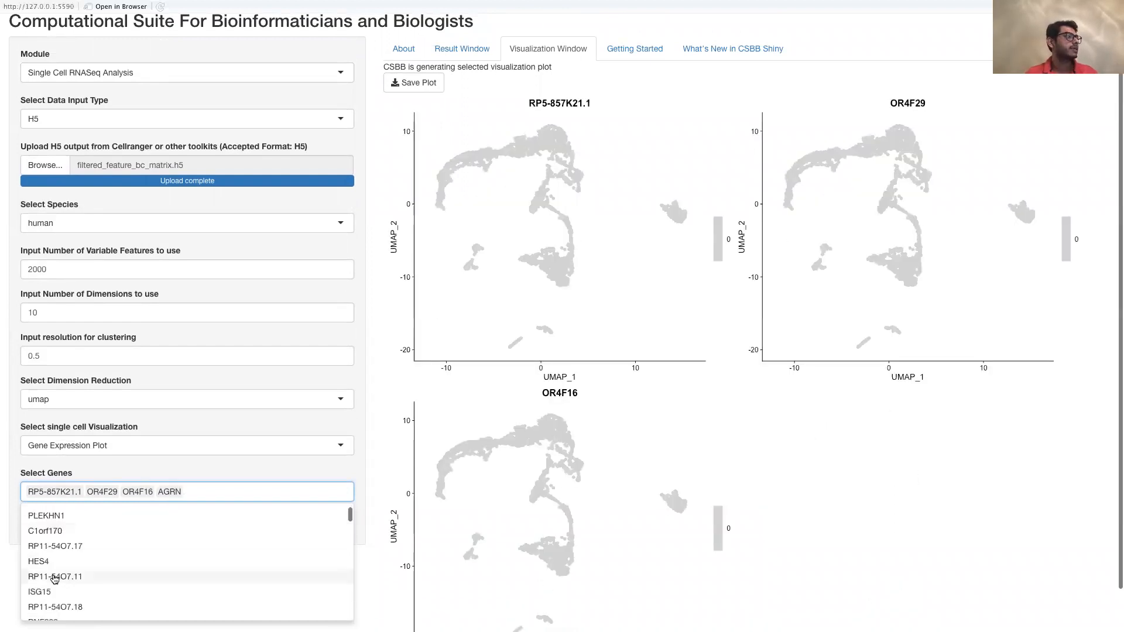
pyautogui.scroll(-4, 55, 577)
pyautogui.click(57, 574)
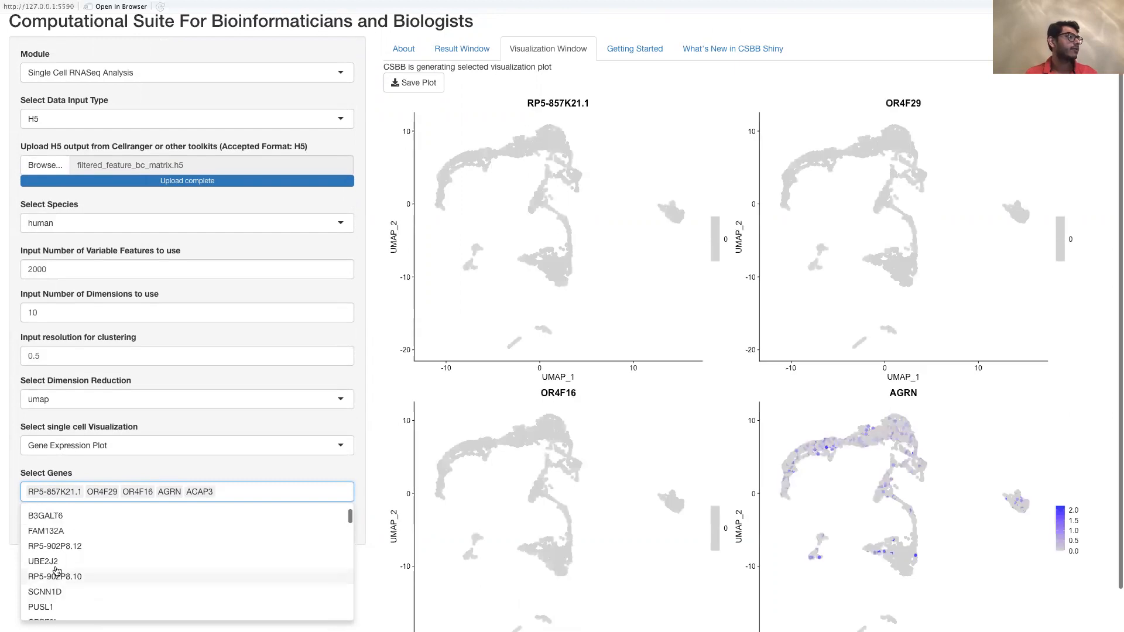
pyautogui.click(47, 516)
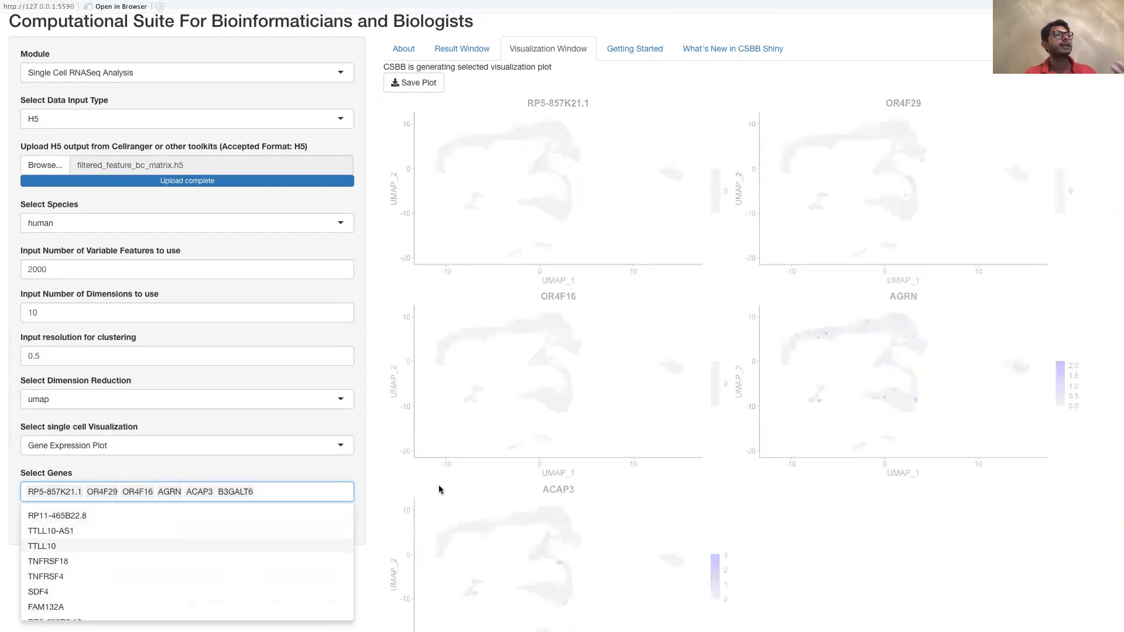
# Review the expression plots of the six selected genes and close the gene list
pyautogui.scroll(-1, 436, 479)
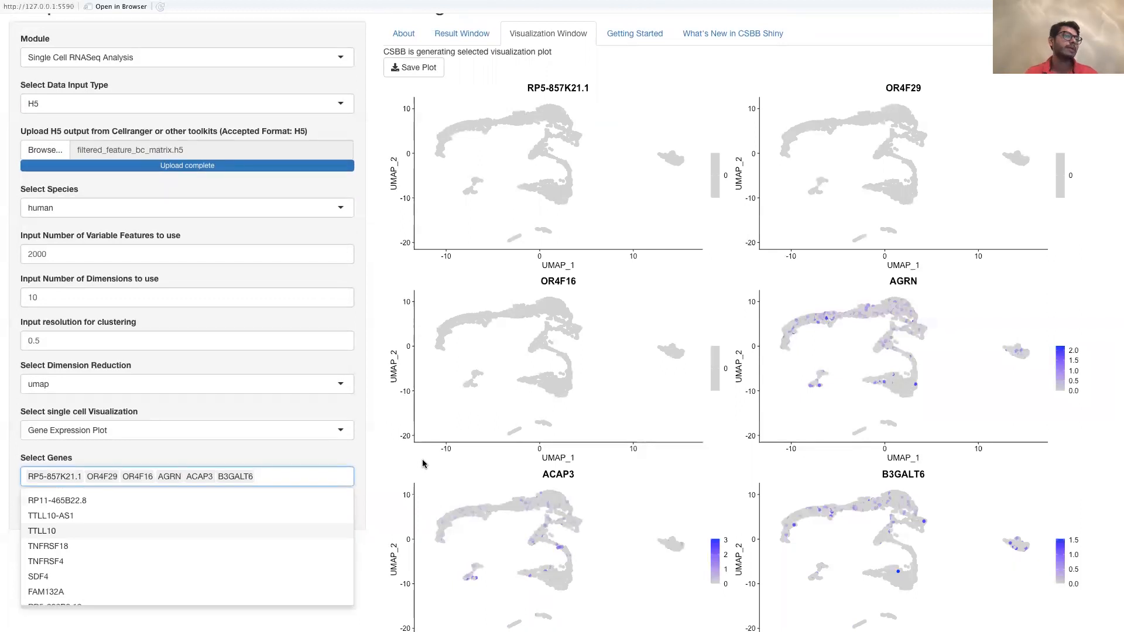
pyautogui.scroll(-1, 422, 463)
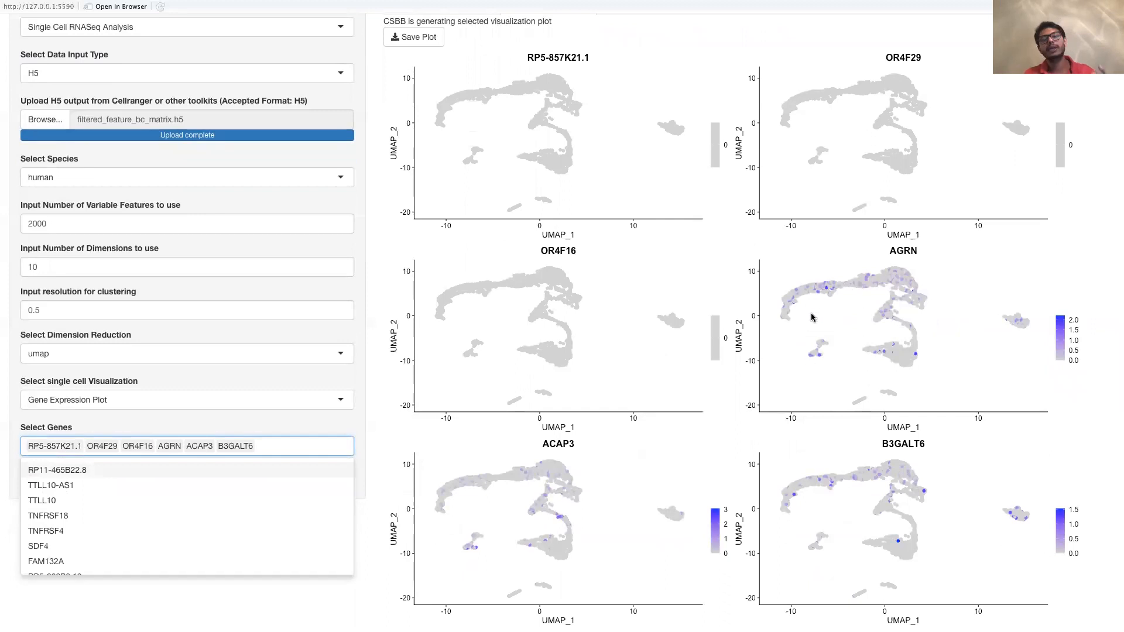
pyautogui.scroll(2, 746, 299)
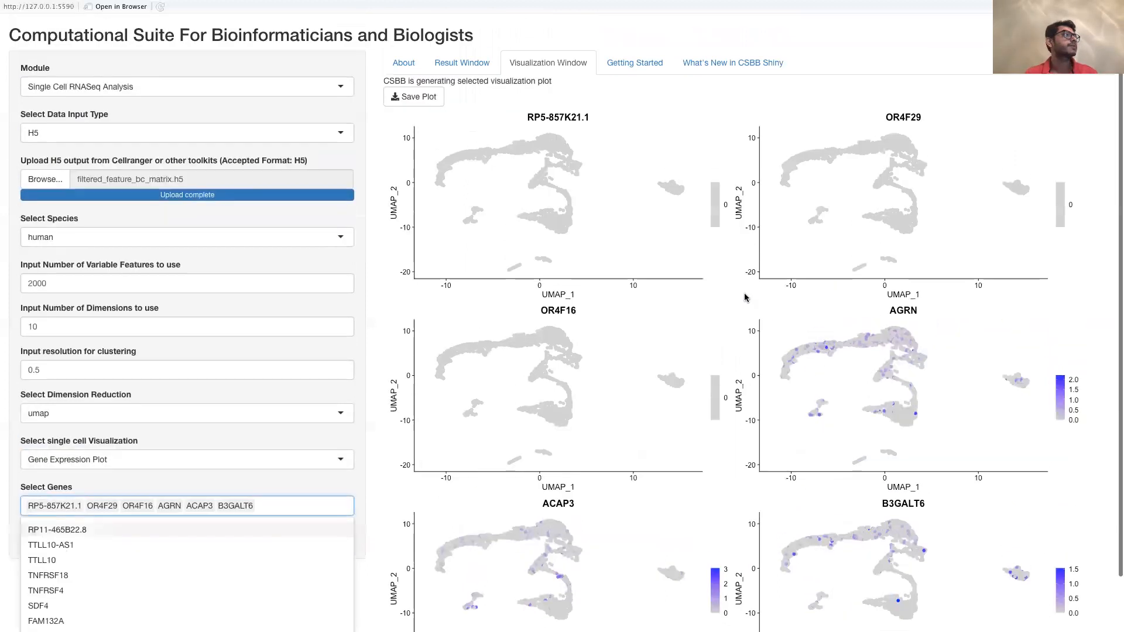
pyautogui.click(306, 483)
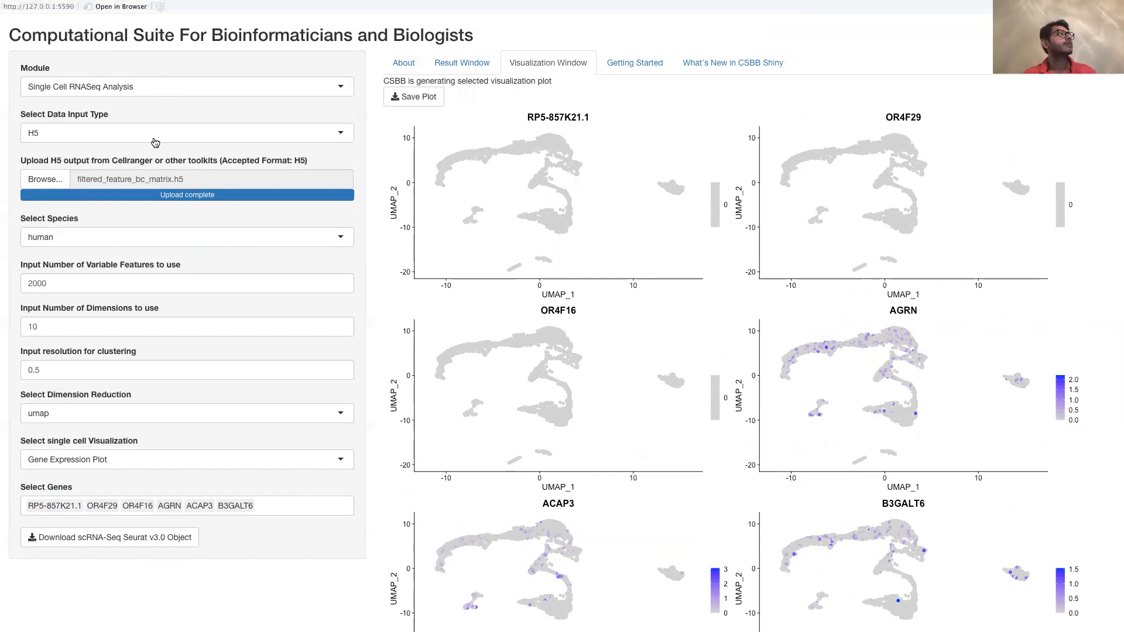
# Set the data input type to R Object and check the species options
pyautogui.click(128, 133)
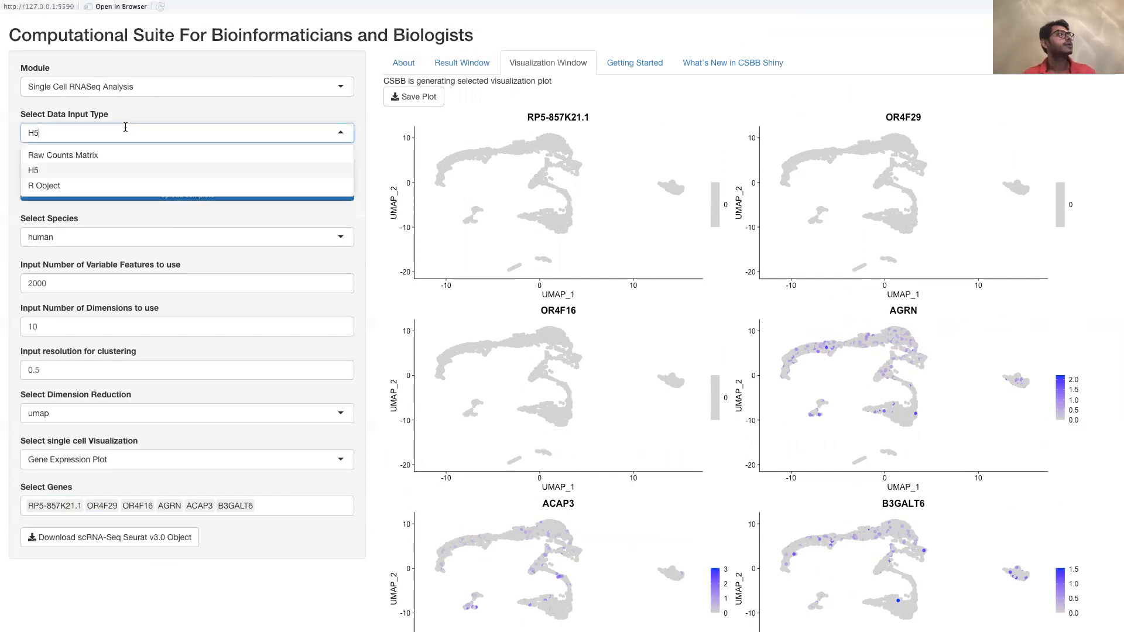
pyautogui.click(93, 181)
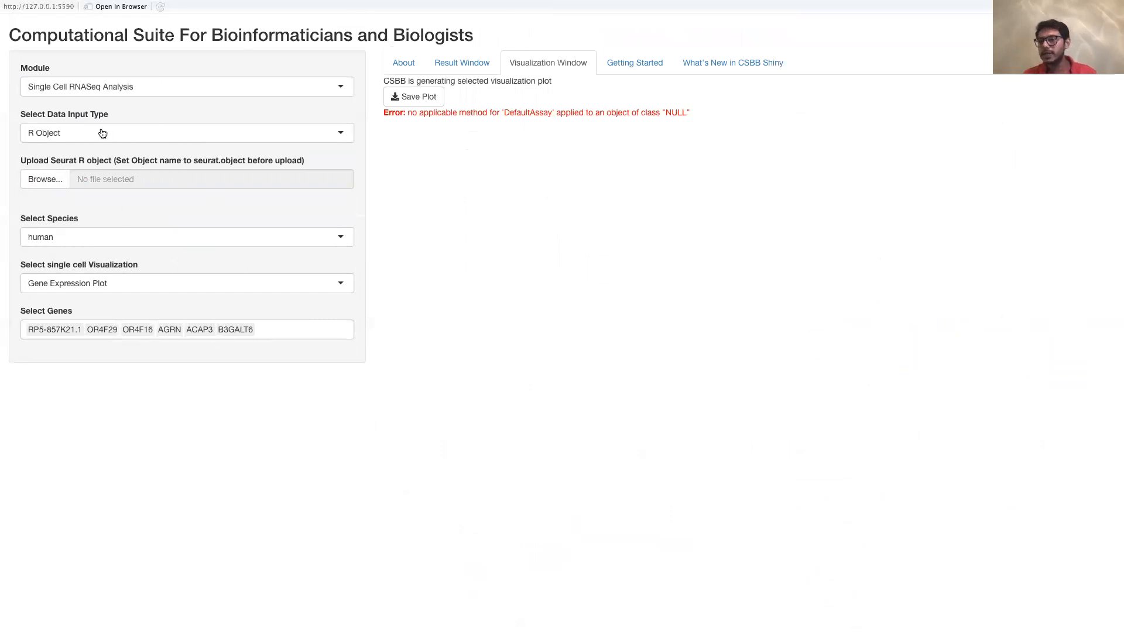
pyautogui.click(81, 237)
pyautogui.click(91, 222)
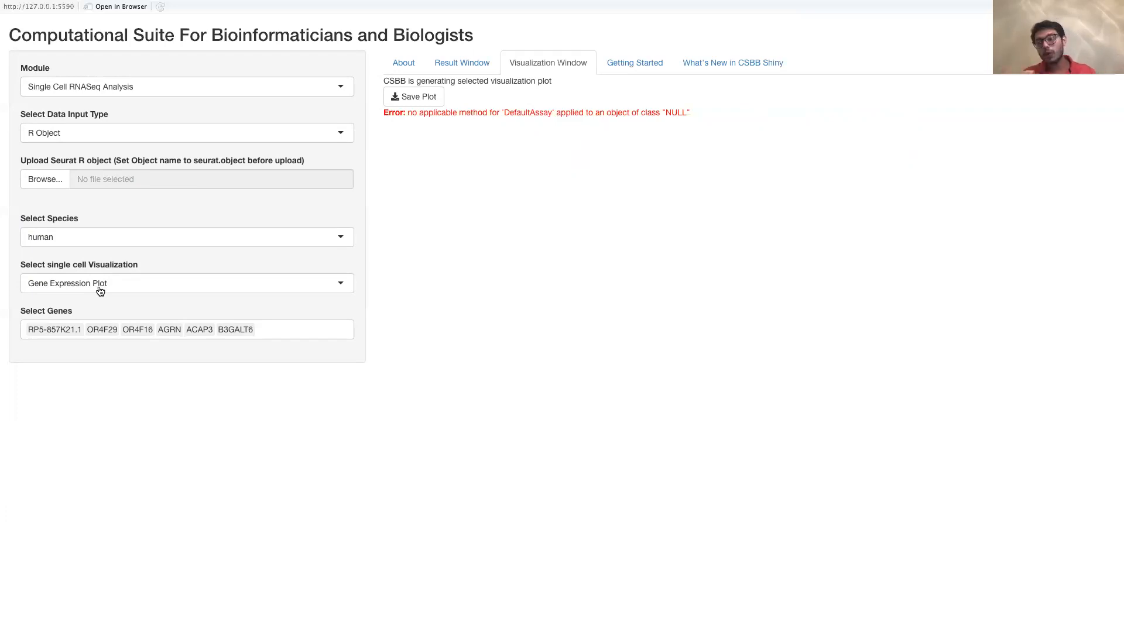
# Set the data input type back to H5 and show the About page of the suite
pyautogui.click(167, 132)
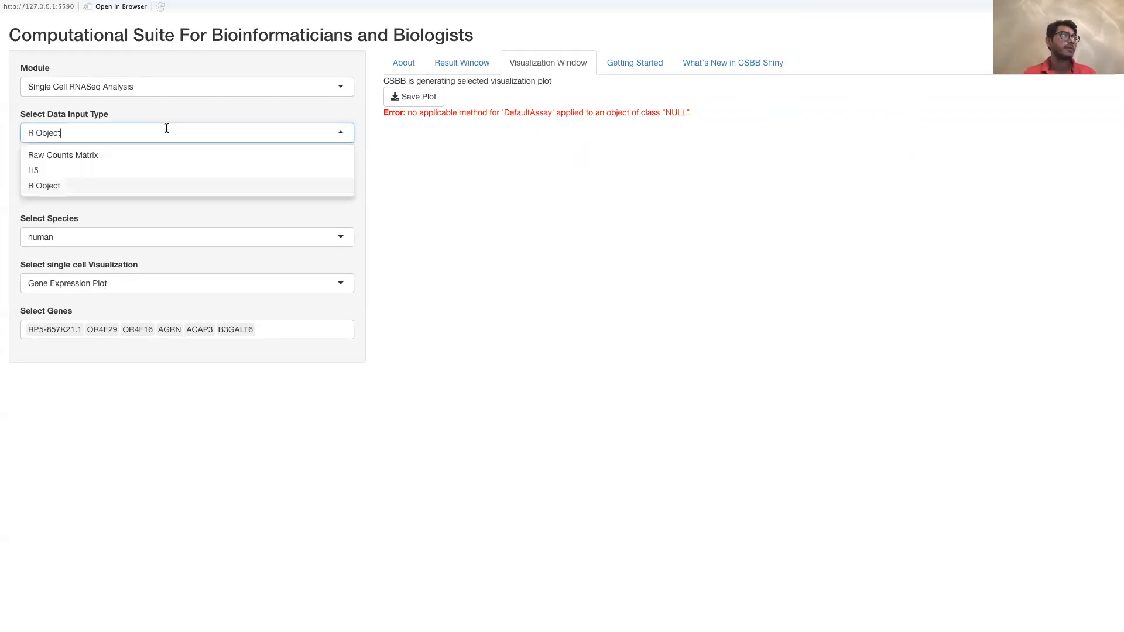
pyautogui.click(144, 169)
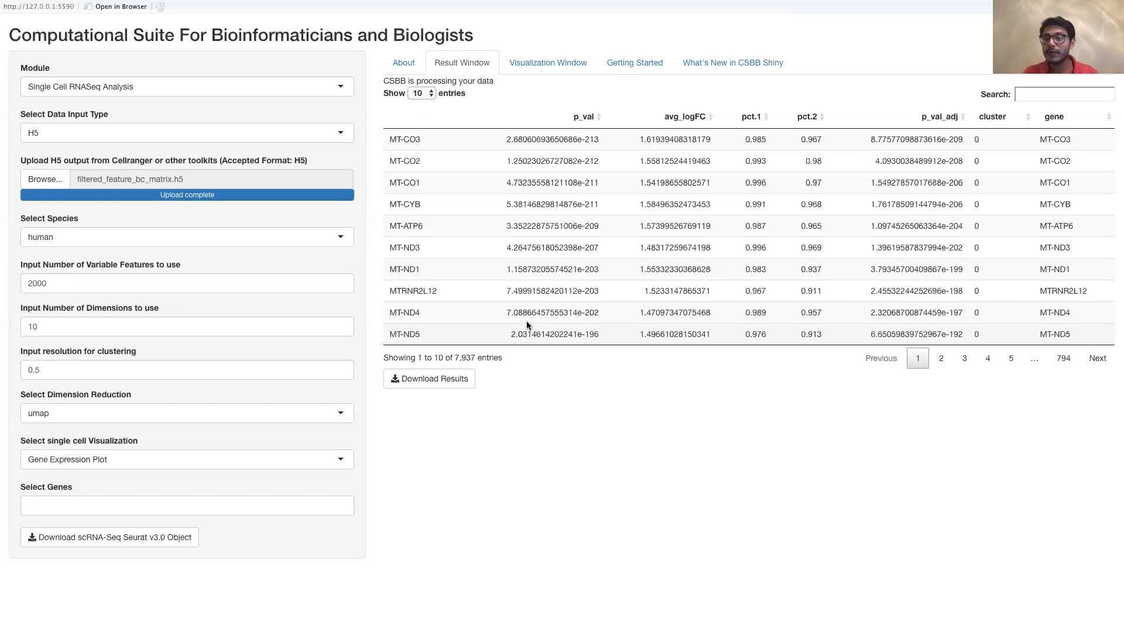
pyautogui.click(408, 71)
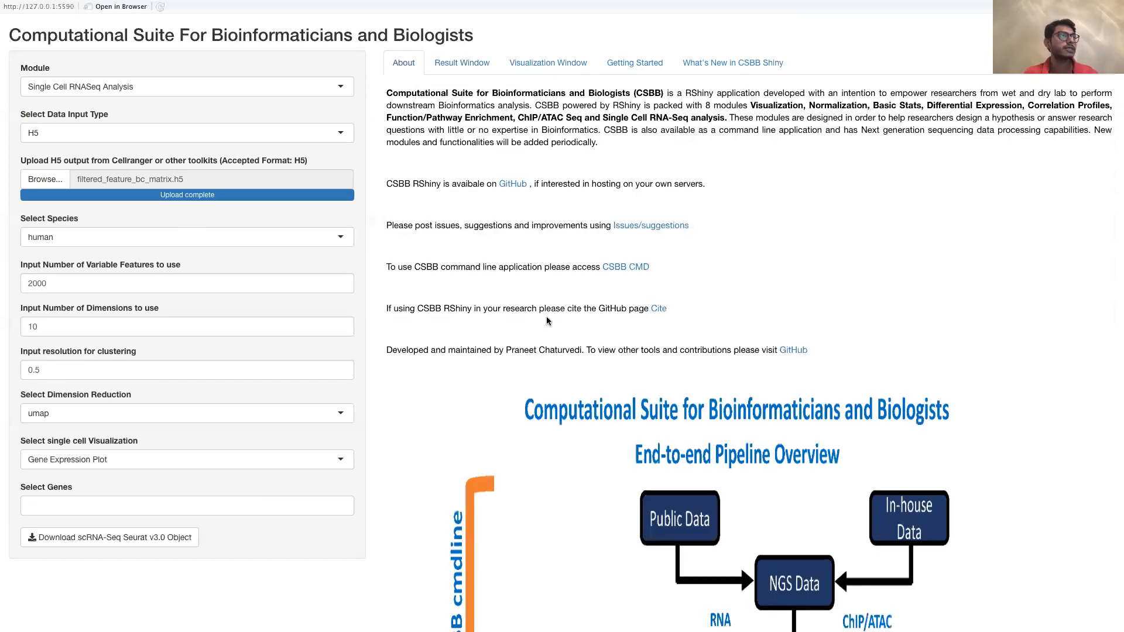